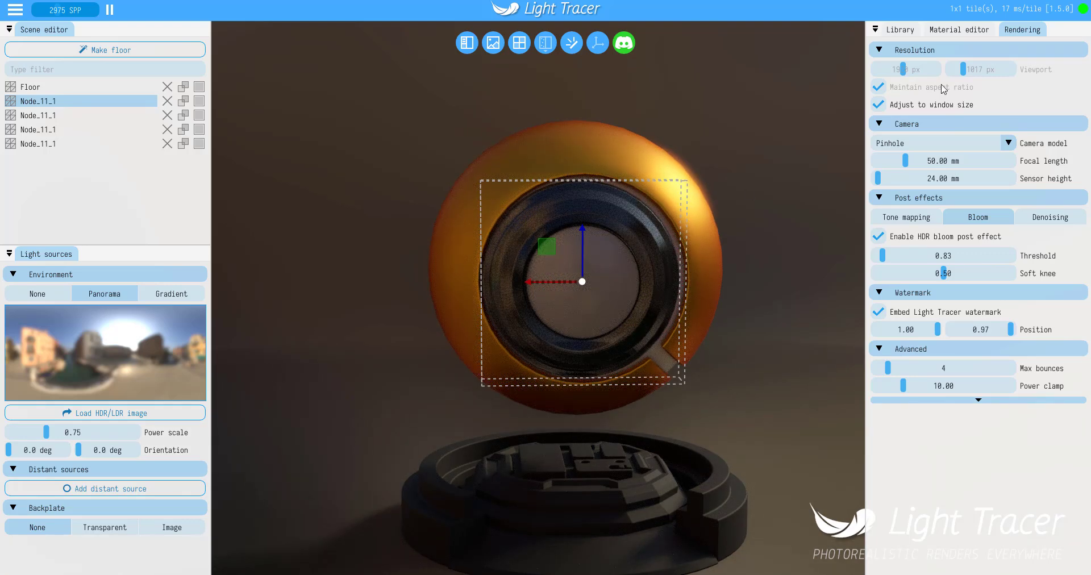
pyautogui.click(959, 30)
pyautogui.click(1022, 30)
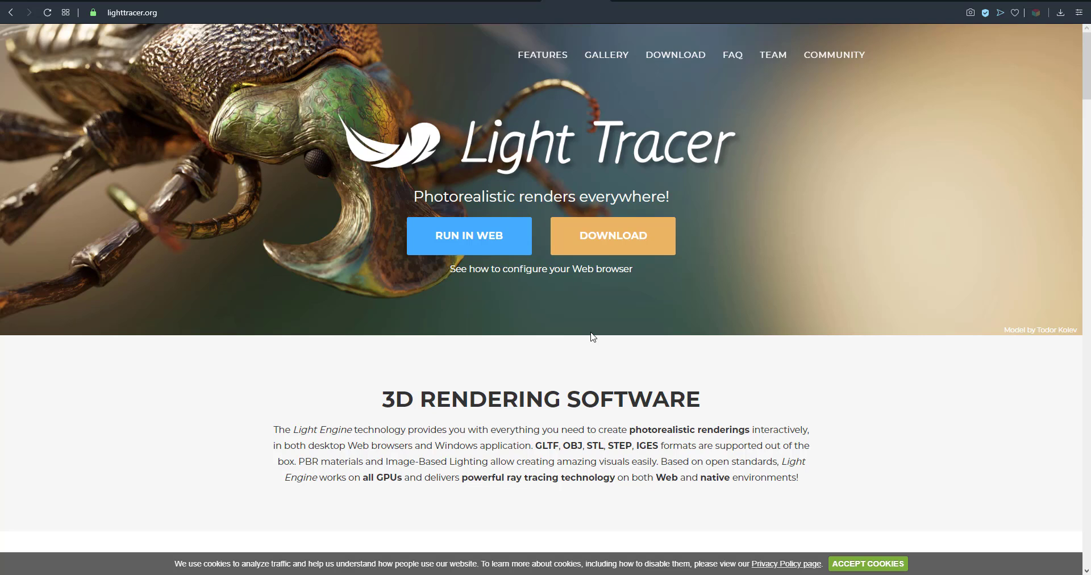
# - Examine the features, gallery and download sections of the Light Tracer website
pyautogui.scroll(-15, 593, 337)
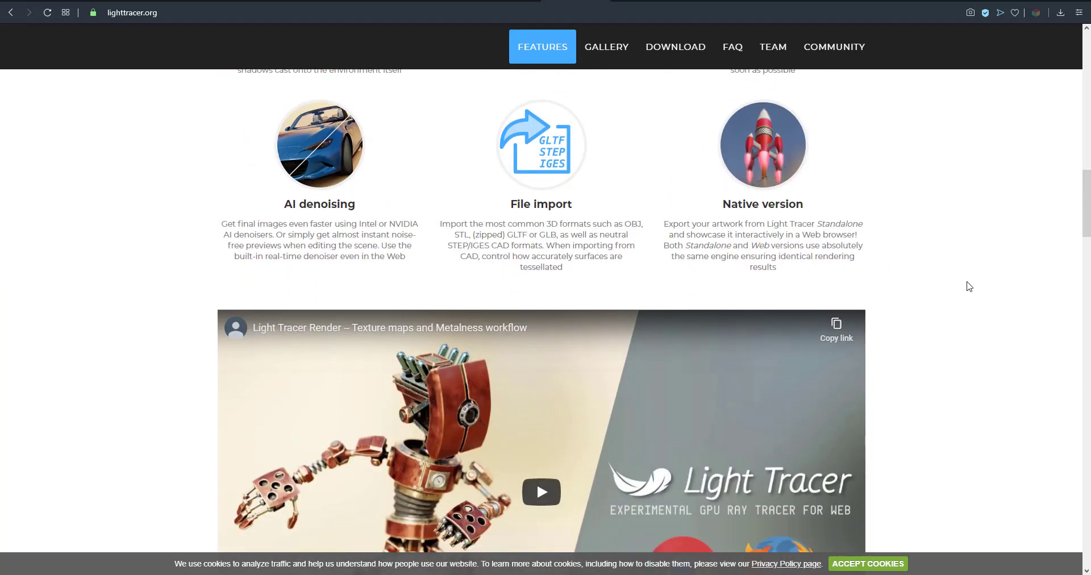
pyautogui.scroll(-15, 957, 289)
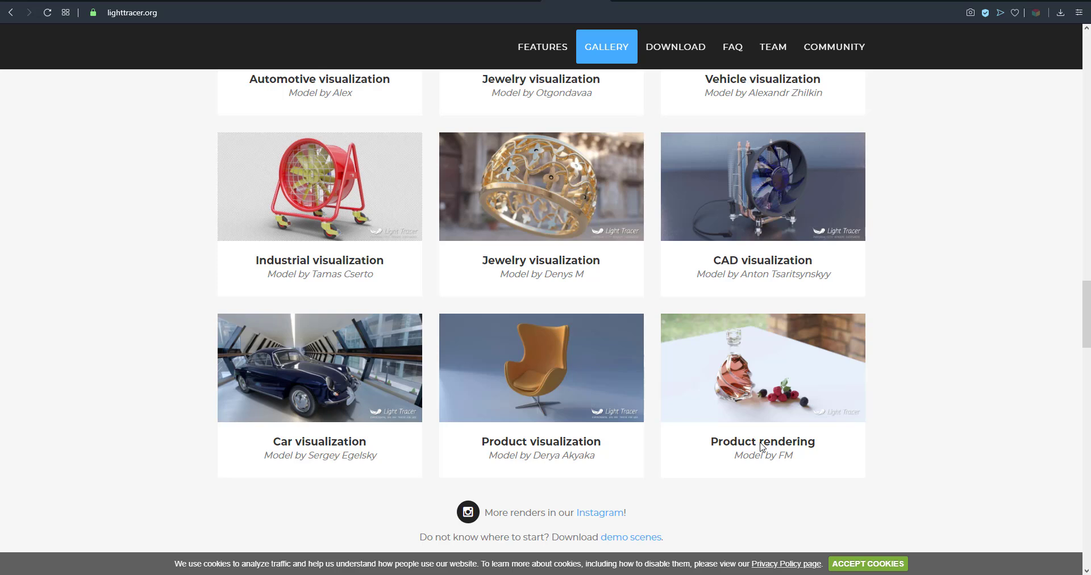
pyautogui.scroll(-8, 796, 415)
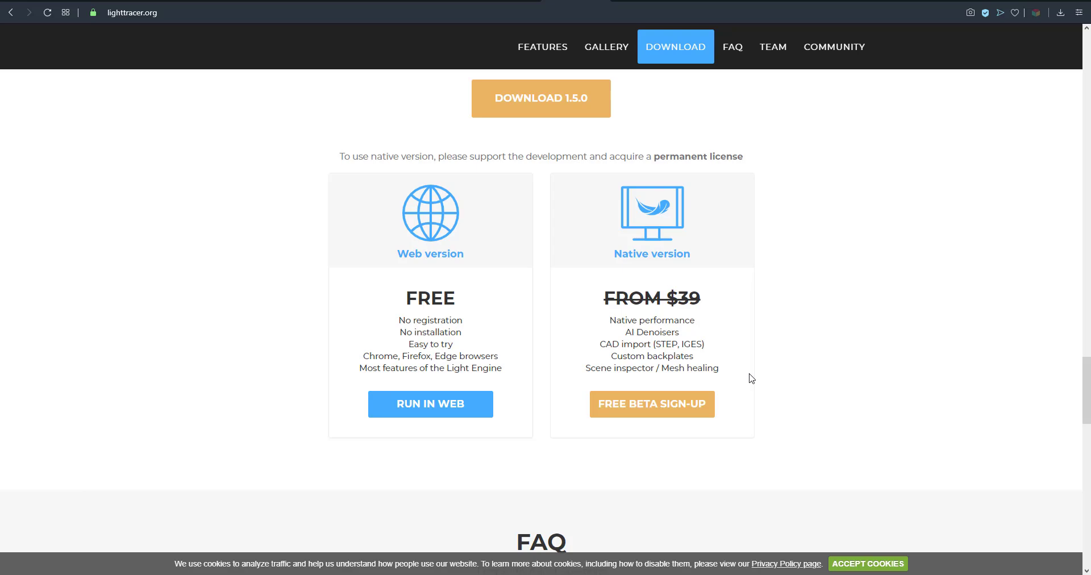
pyautogui.scroll(18, 752, 378)
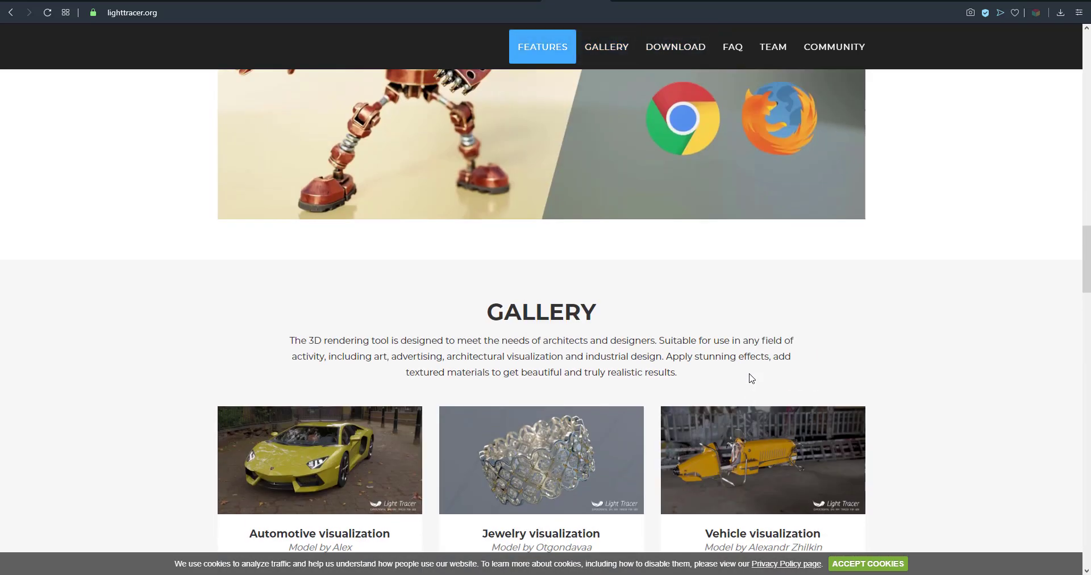
pyautogui.scroll(15, 751, 378)
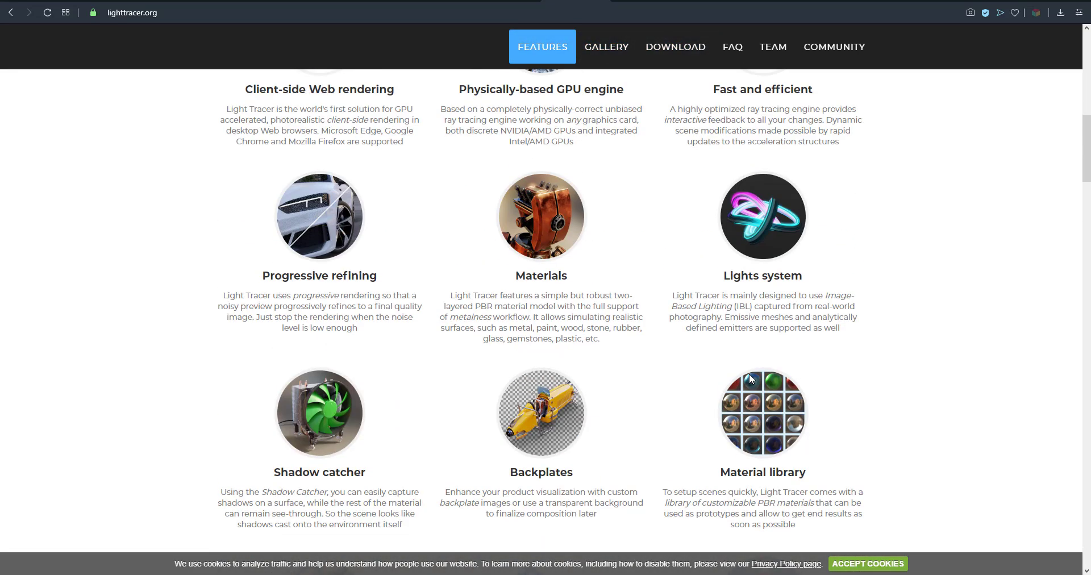
pyautogui.scroll(10, 749, 374)
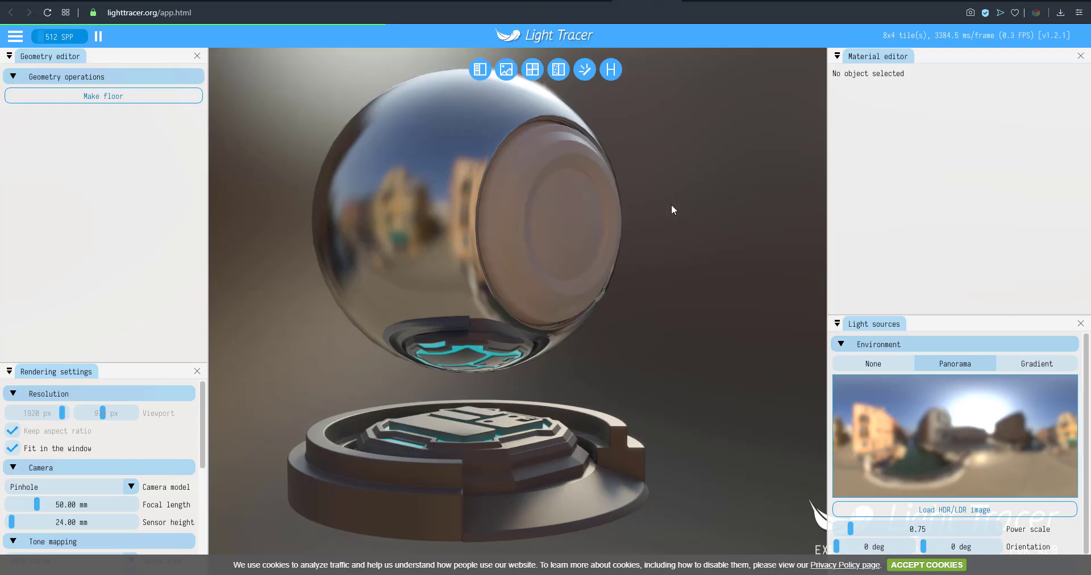
# - Look over the web version's sample scene and the GitHub guide on configuring the browser for maximum performance
pyautogui.moveTo(697, 232); pyautogui.dragTo(730, 264)
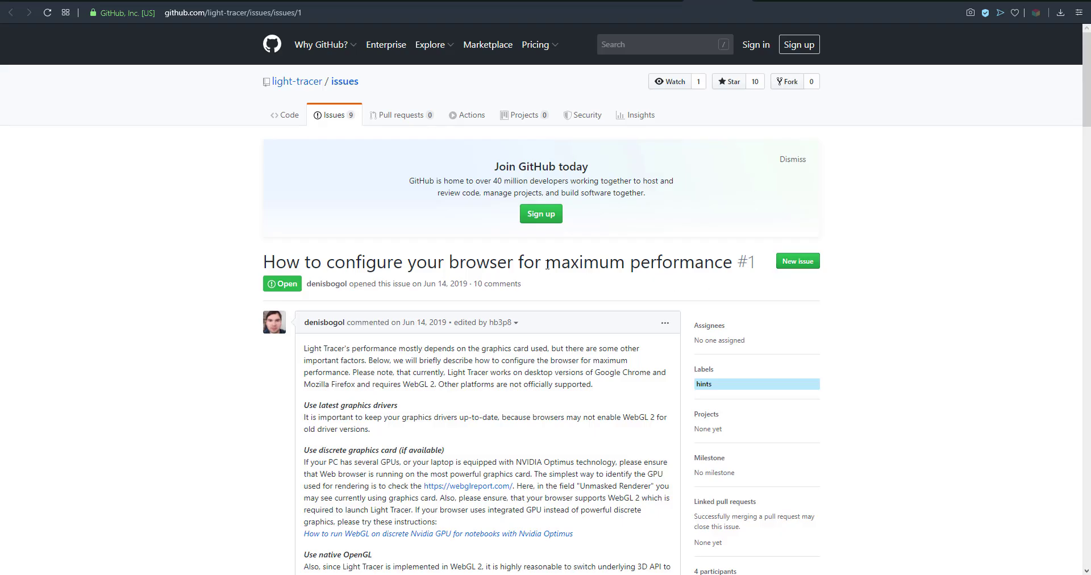
pyautogui.moveTo(263, 262); pyautogui.dragTo(641, 263)
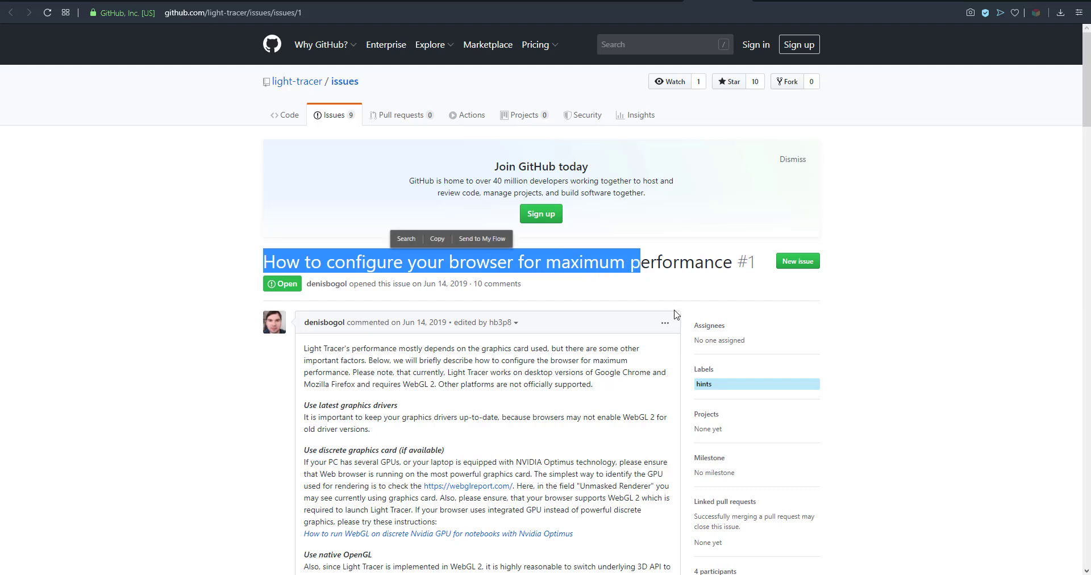
pyautogui.hotkey('ctrl', 'Tab')
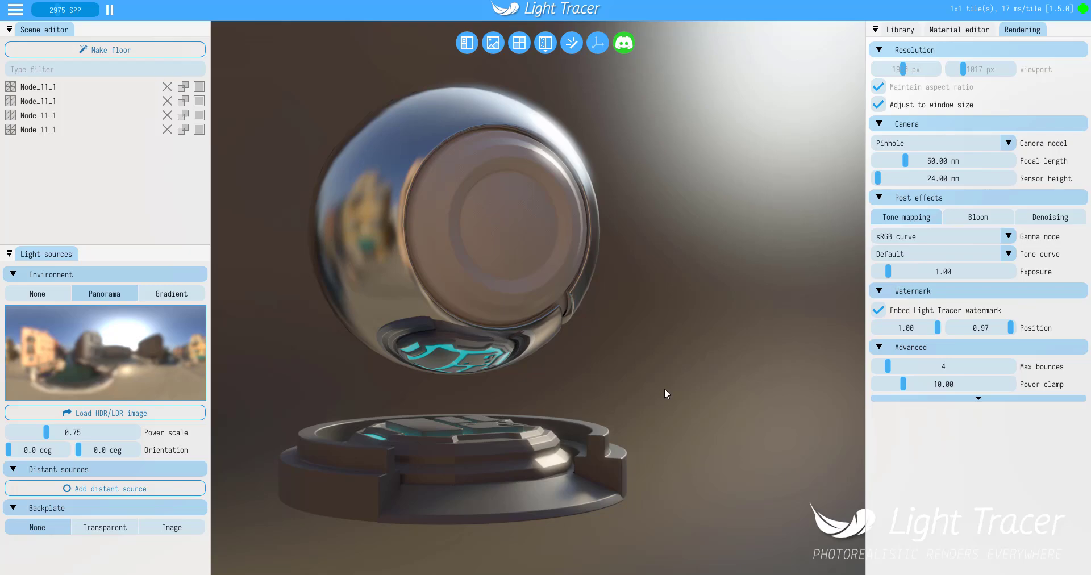
# - Switch to the standalone Light Tracer app and show the material library
pyautogui.moveTo(640, 337); pyautogui.dragTo(684, 289)
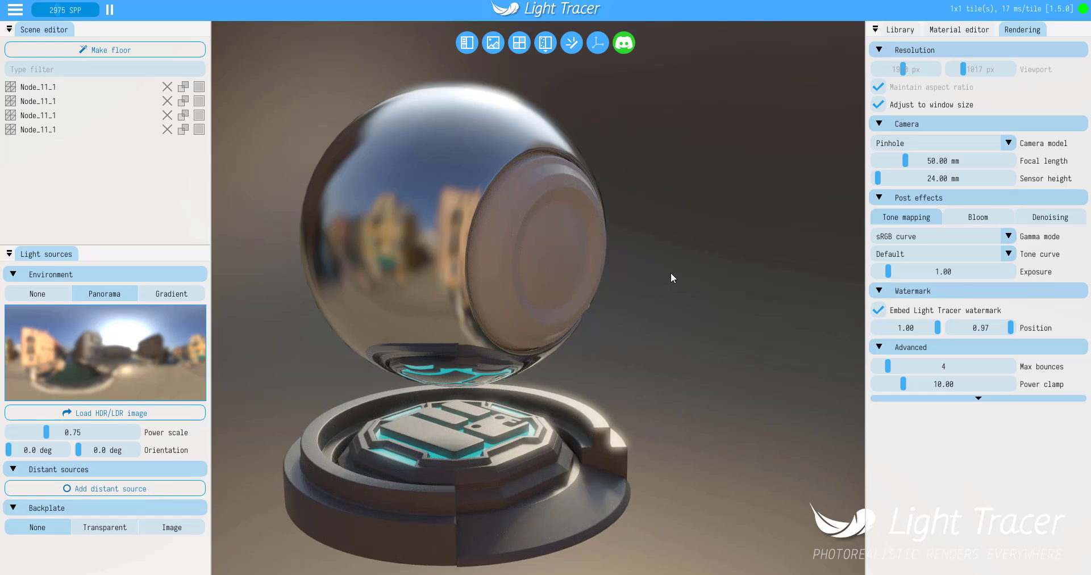
pyautogui.click(900, 30)
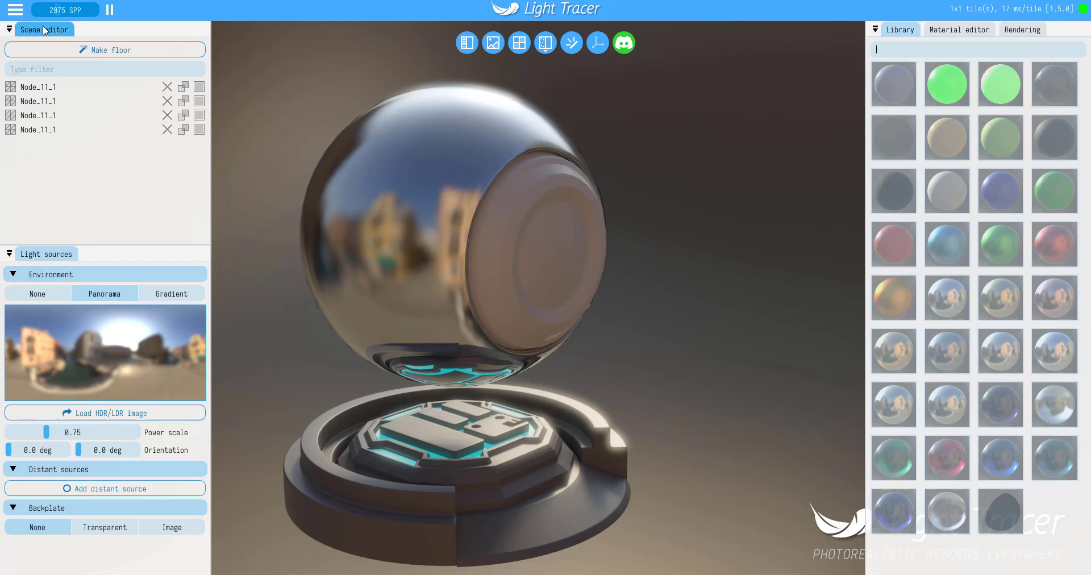
# - Add a square floor under the sample model and check its shadow from several angles
pyautogui.click(104, 56)
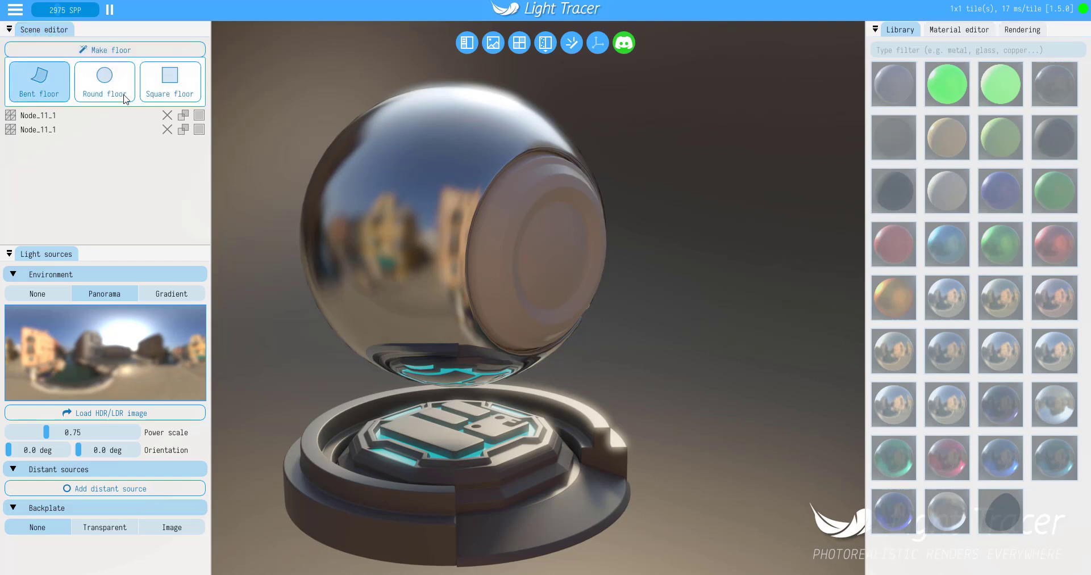
pyautogui.click(162, 85)
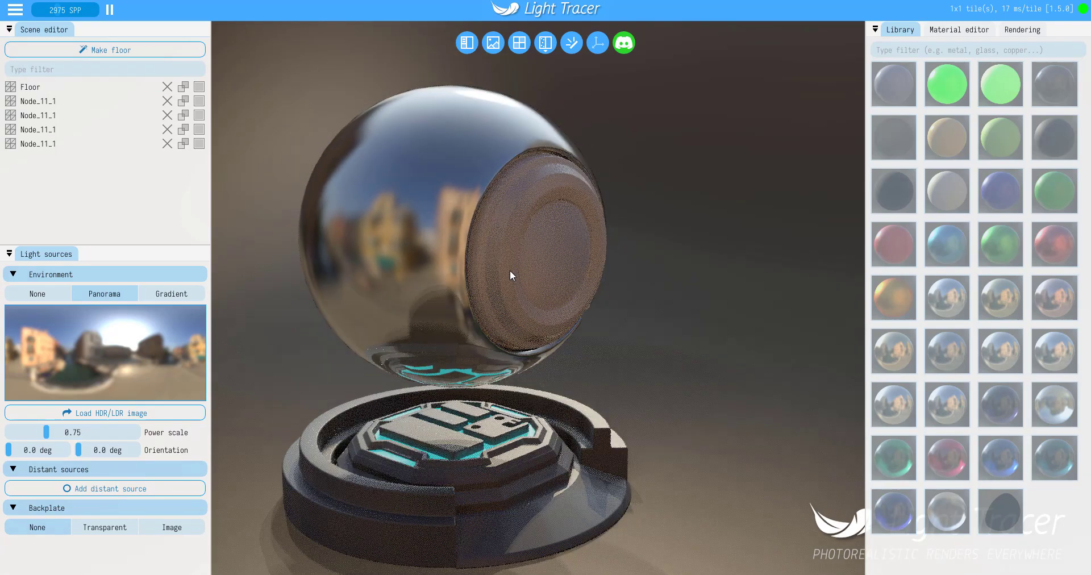
pyautogui.scroll(-5, 587, 329)
pyautogui.moveTo(591, 336); pyautogui.dragTo(599, 509)
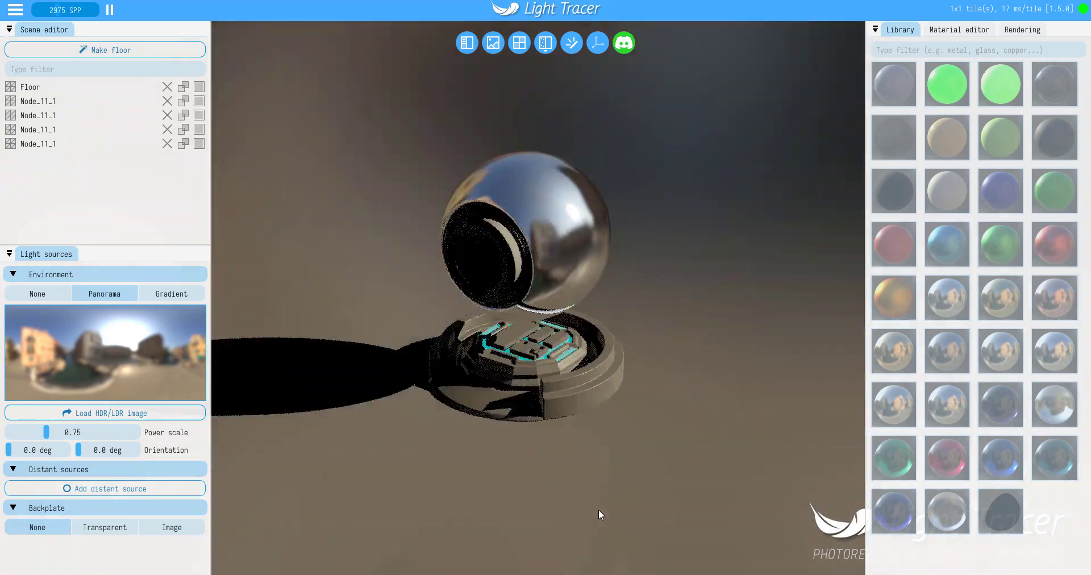
pyautogui.moveTo(528, 487); pyautogui.dragTo(397, 418)
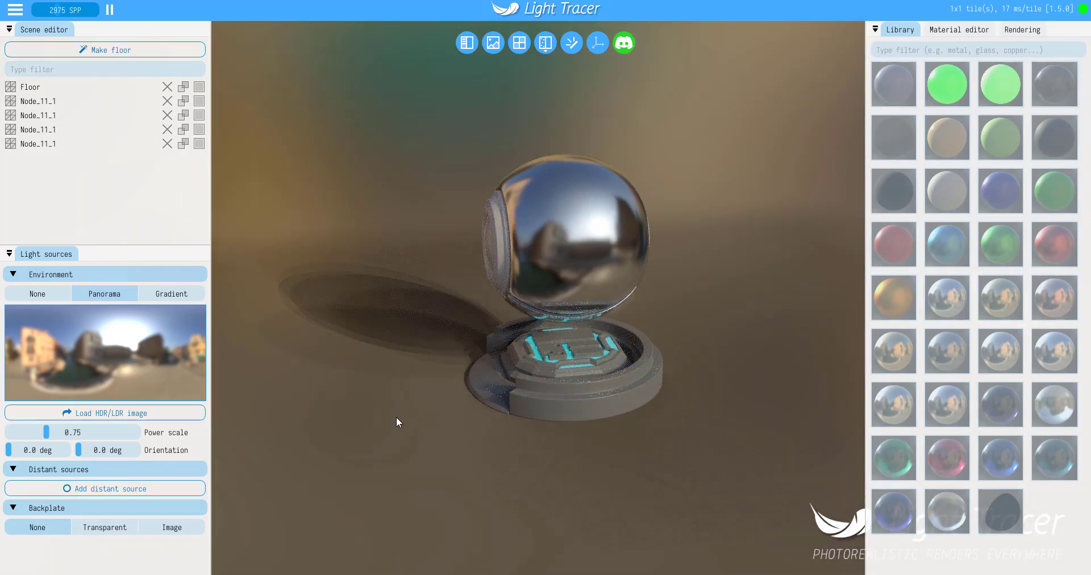
pyautogui.click(397, 418)
pyautogui.moveTo(564, 333)
pyautogui.mouseDown()
pyautogui.moveTo(557, 408)
pyautogui.moveTo(556, 298)
pyautogui.moveTo(567, 356)
pyautogui.moveTo(582, 366)
pyautogui.moveTo(569, 341)
pyautogui.mouseUp()
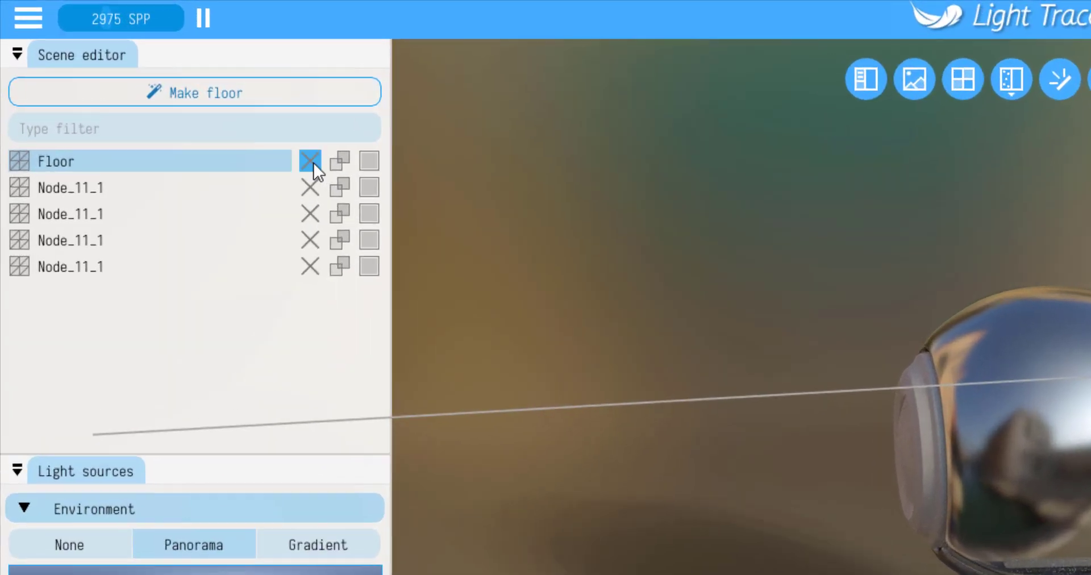
# - Delete the floor from the scene
pyautogui.click(167, 86)
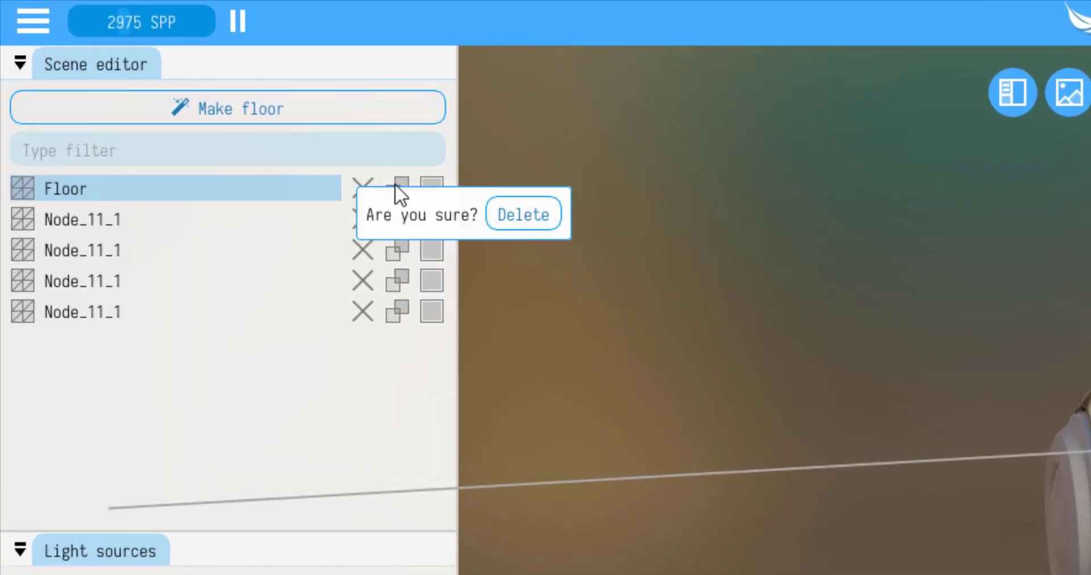
pyautogui.click(364, 183)
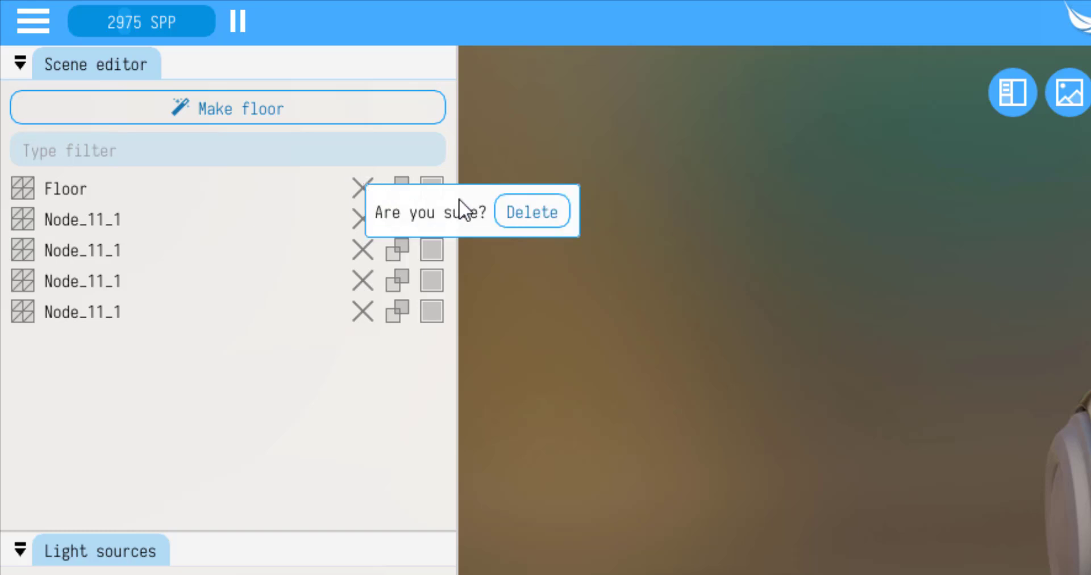
pyautogui.click(516, 212)
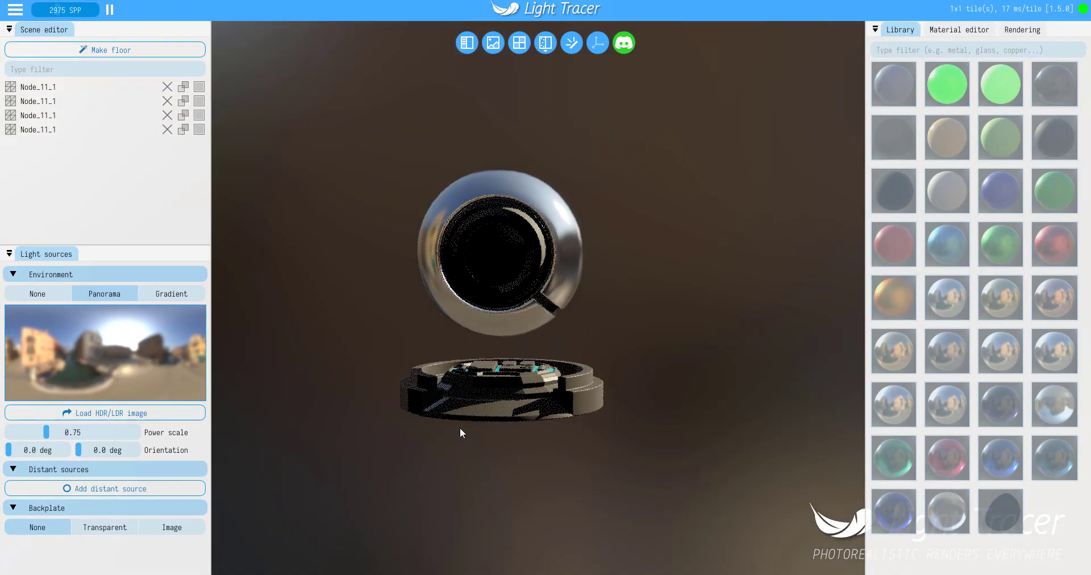
pyautogui.moveTo(459, 427); pyautogui.dragTo(531, 347)
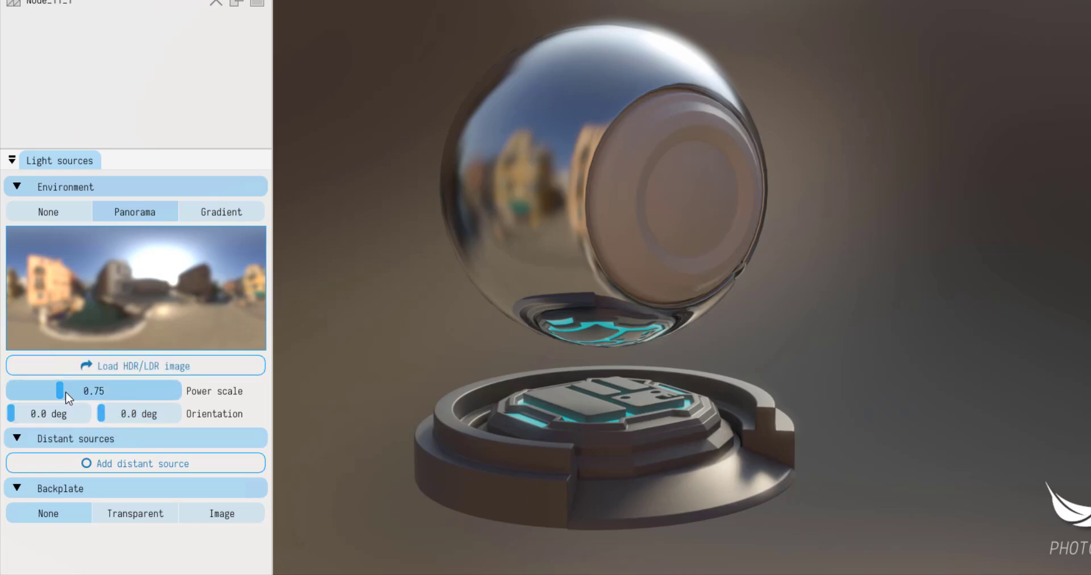
# - Raise the panorama's power scale to 2.99, and use a gradient environment with a power scale of 1.15
pyautogui.moveTo(66, 391); pyautogui.dragTo(79, 391)
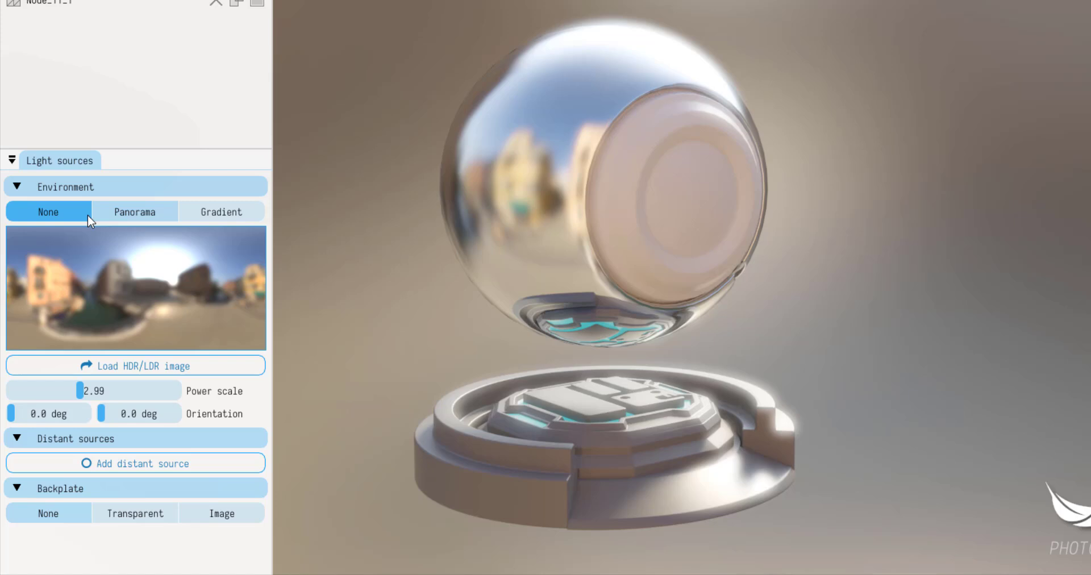
pyautogui.click(192, 214)
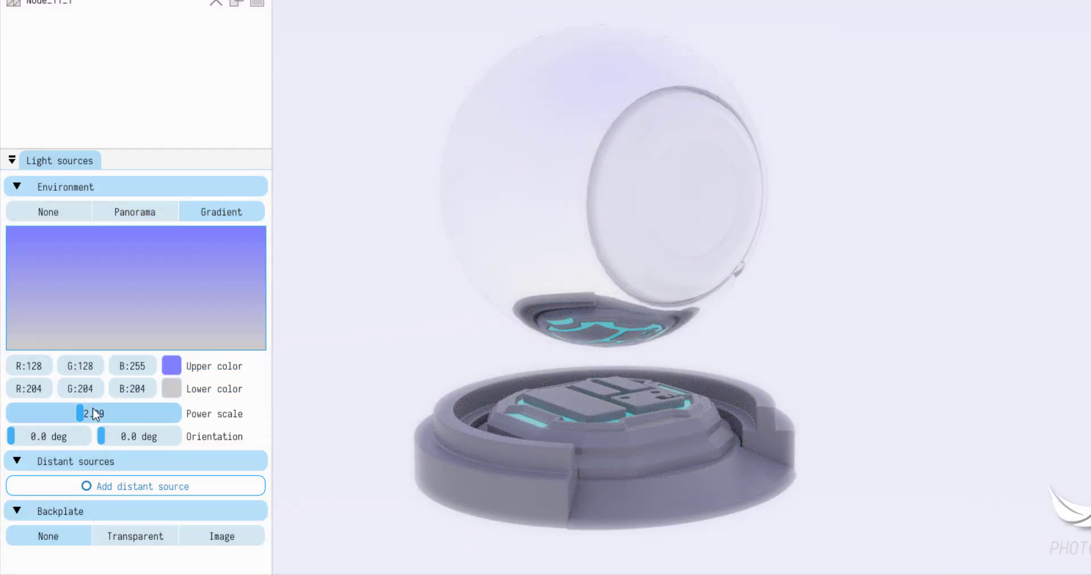
pyautogui.moveTo(88, 412); pyautogui.dragTo(66, 411)
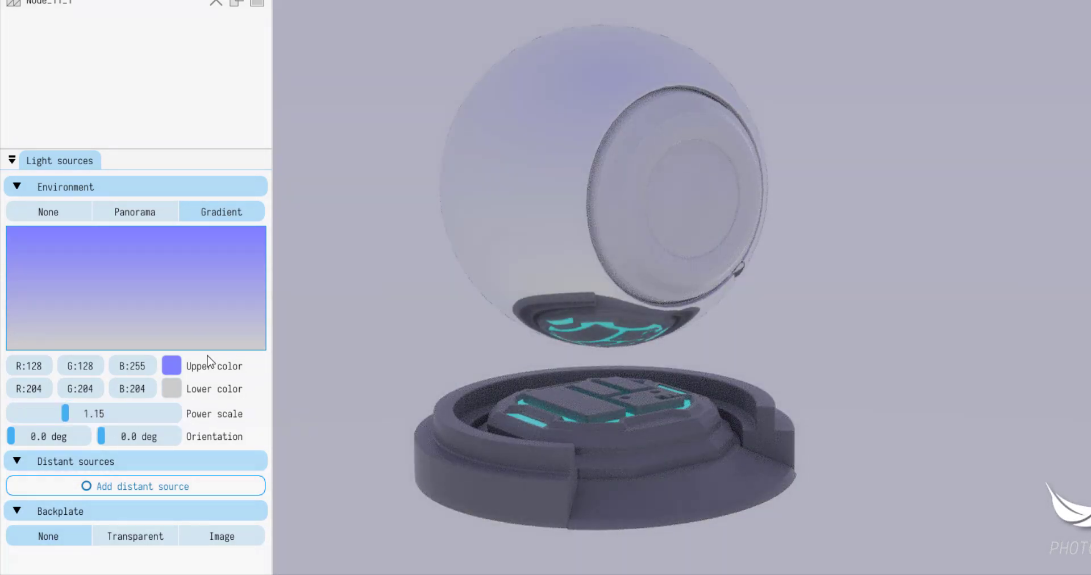
# - Set the gradient's upper color to RGB 47, 47, 145 and its lower color to RGB 220, 52, 52
pyautogui.click(173, 372)
pyautogui.moveTo(317, 345); pyautogui.dragTo(316, 373)
pyautogui.click(281, 342)
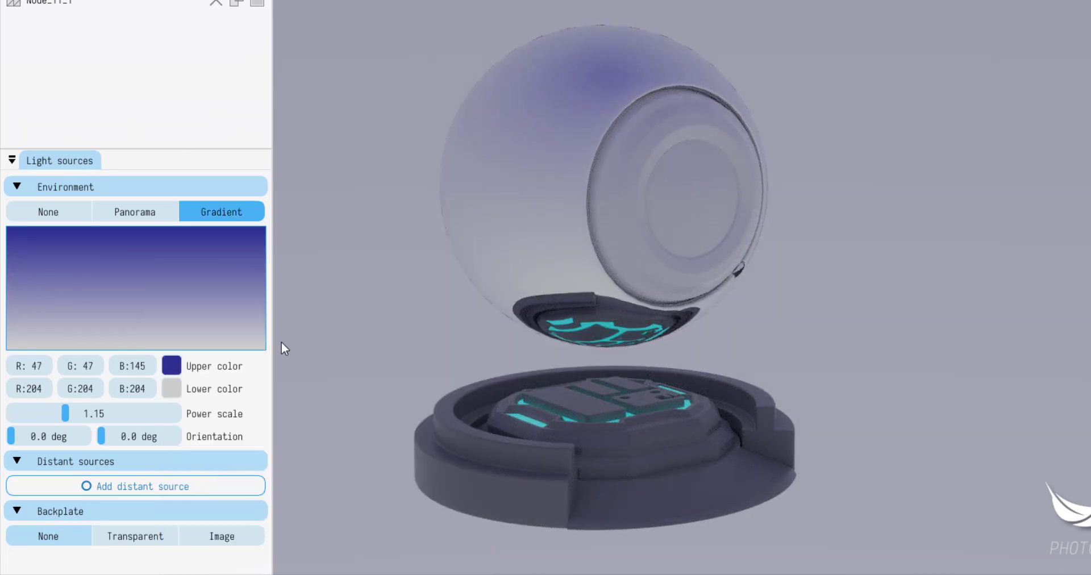
pyautogui.click(172, 388)
pyautogui.moveTo(333, 336); pyautogui.dragTo(336, 307)
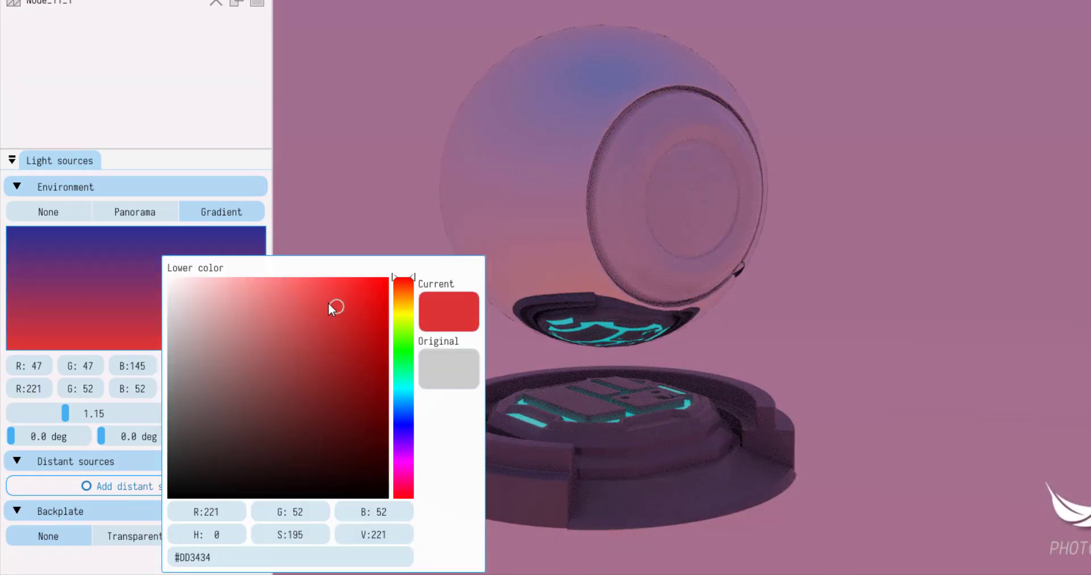
pyautogui.click(666, 311)
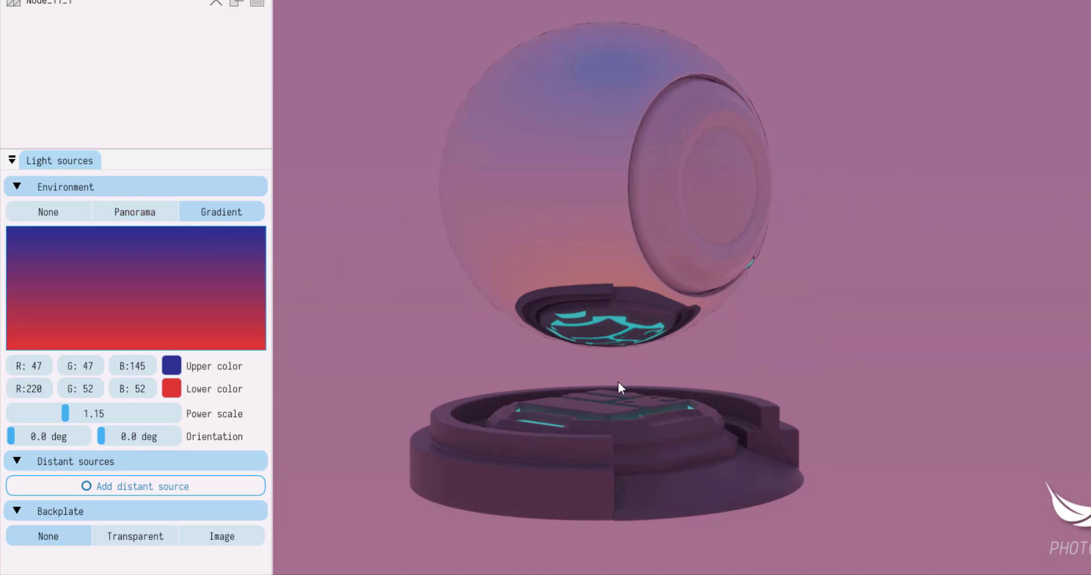
pyautogui.moveTo(867, 293); pyautogui.dragTo(611, 456)
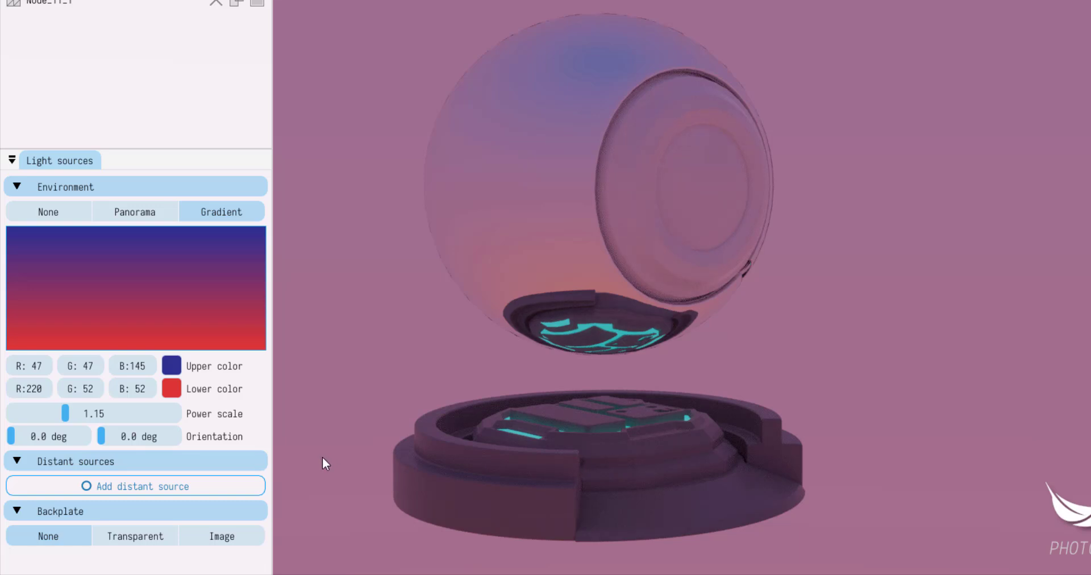
# - Try the scene without environment lighting and restore the panorama environment
pyautogui.click(67, 213)
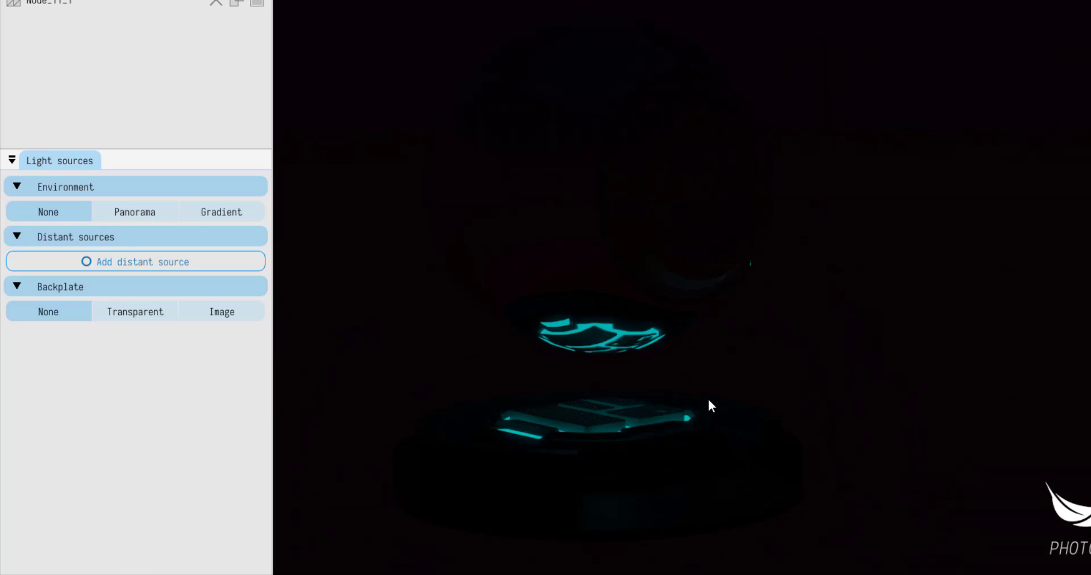
pyautogui.click(150, 212)
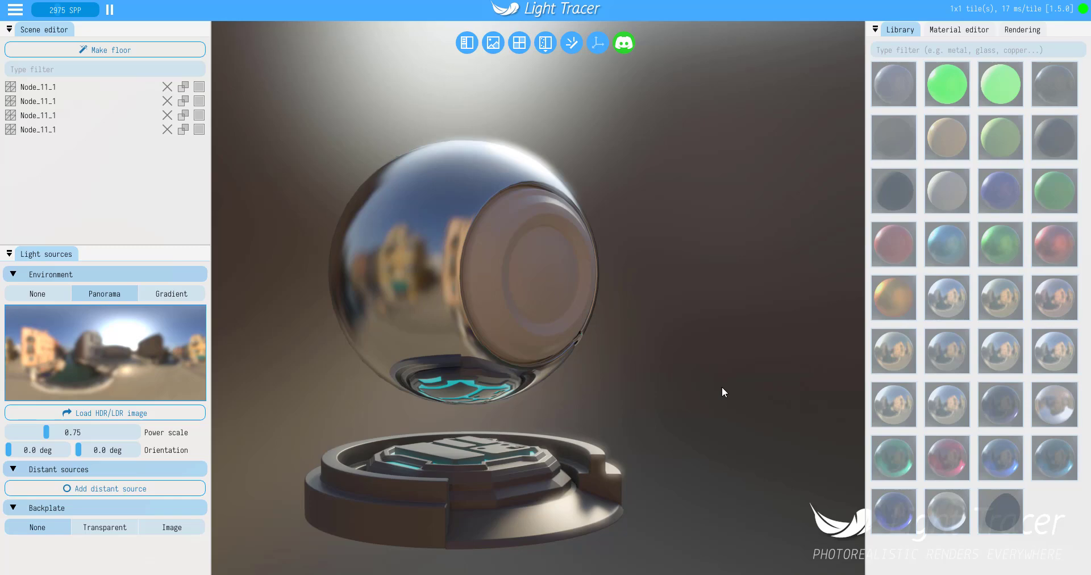
pyautogui.moveTo(722, 387); pyautogui.dragTo(493, 407)
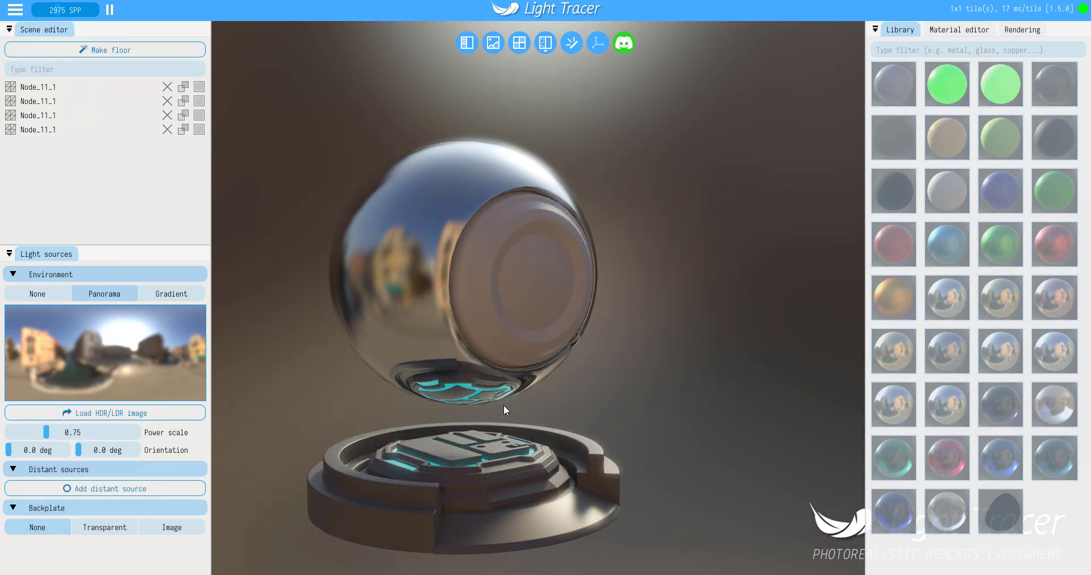
pyautogui.scroll(-3, 504, 404)
pyautogui.moveTo(640, 401); pyautogui.dragTo(500, 349)
pyautogui.scroll(3, 523, 340)
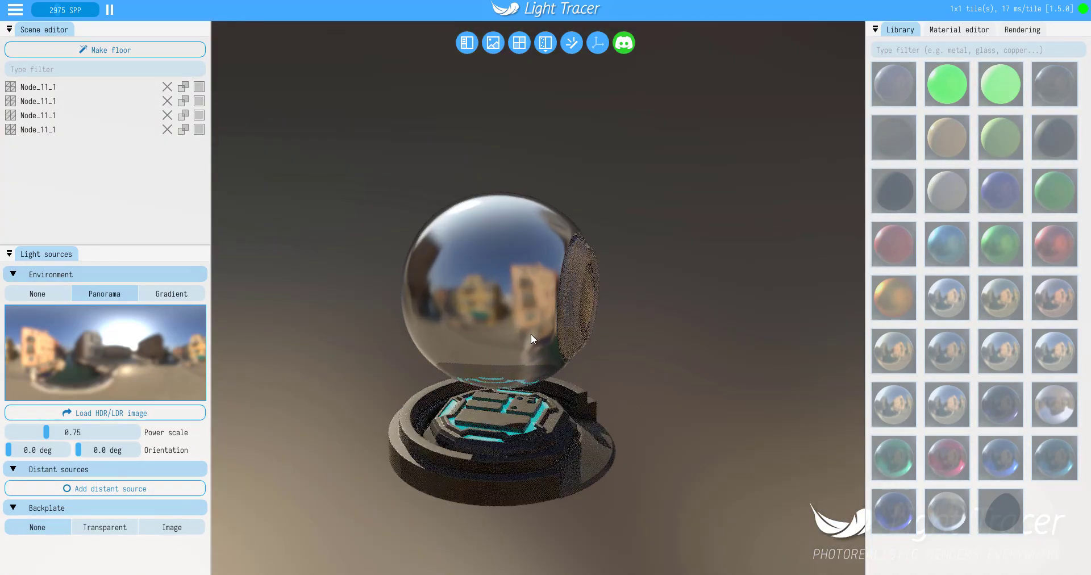
pyautogui.moveTo(663, 421); pyautogui.dragTo(555, 382)
pyautogui.scroll(1, 554, 378)
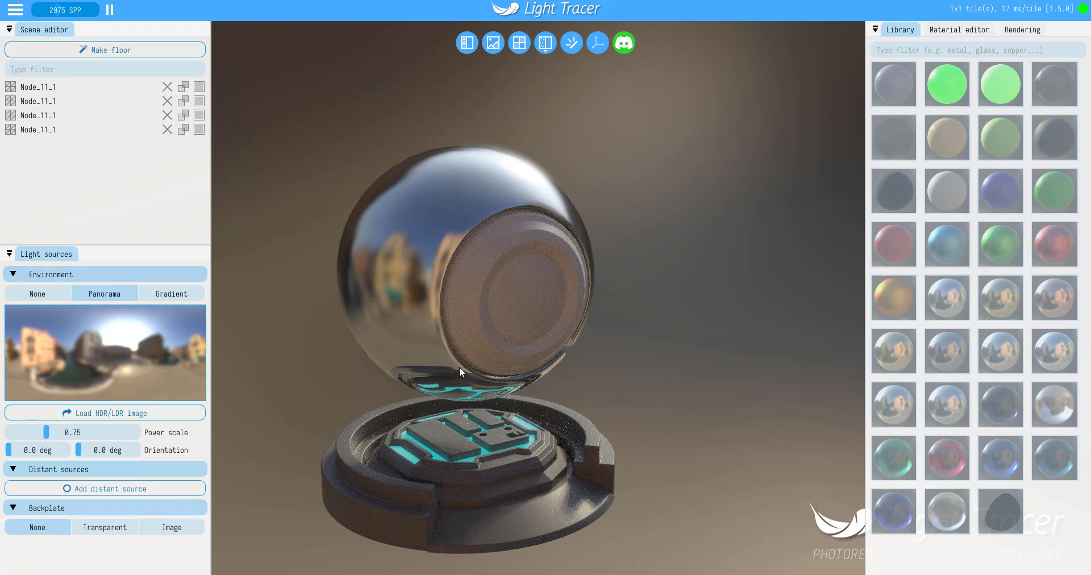
# - Collapse the environment lighting settings
pyautogui.click(34, 275)
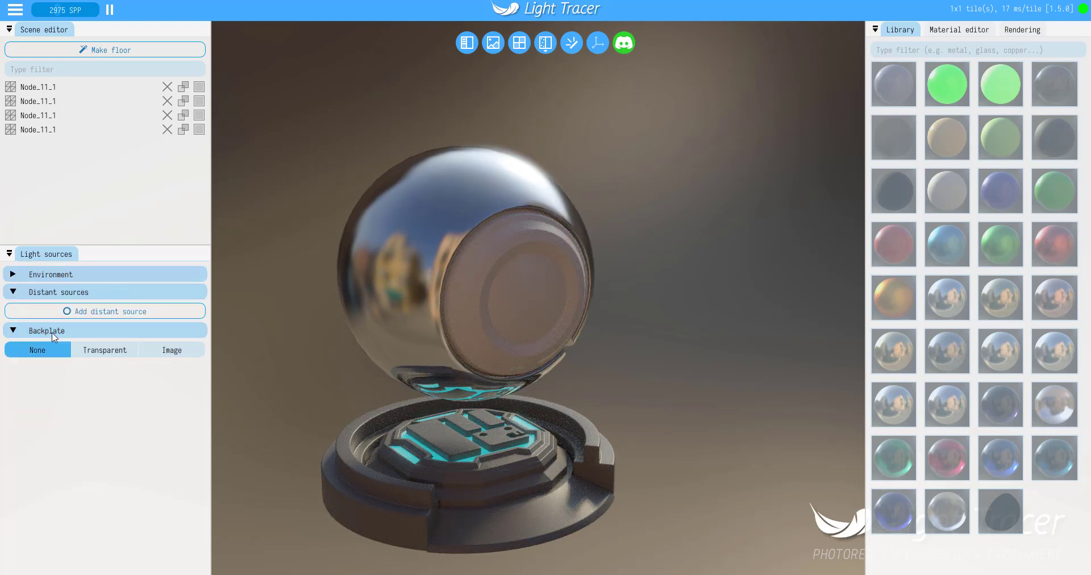
pyautogui.click(102, 129)
pyautogui.click(114, 49)
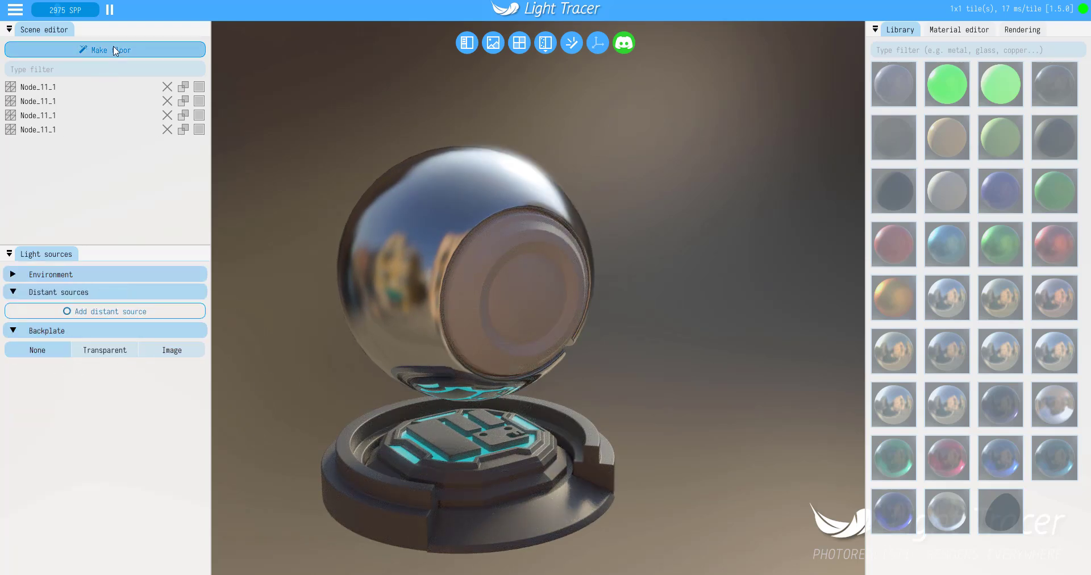
# - Add a floor beneath the sample model
pyautogui.click(165, 79)
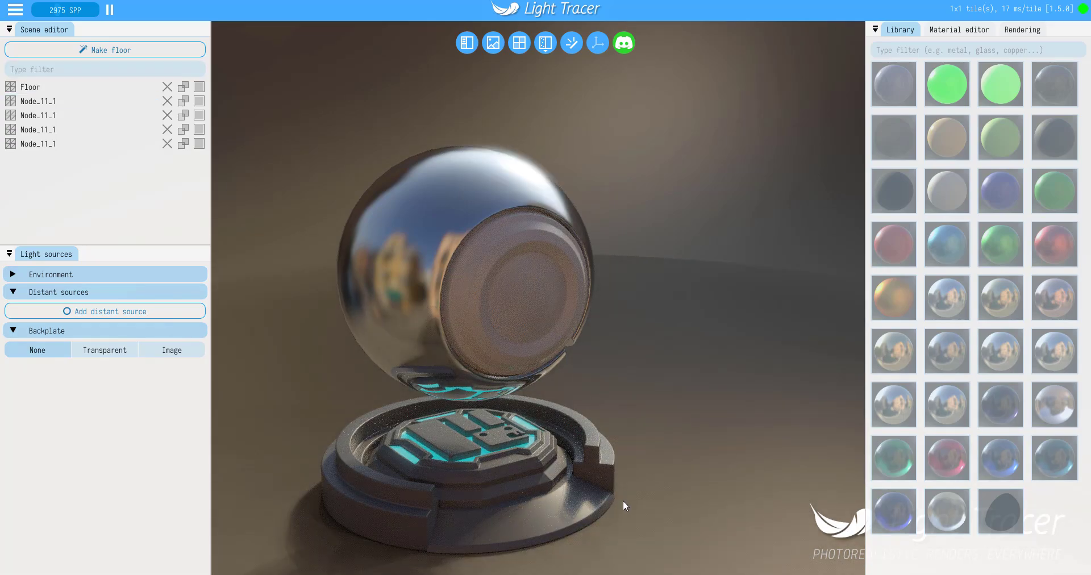
pyautogui.moveTo(622, 501); pyautogui.dragTo(627, 477)
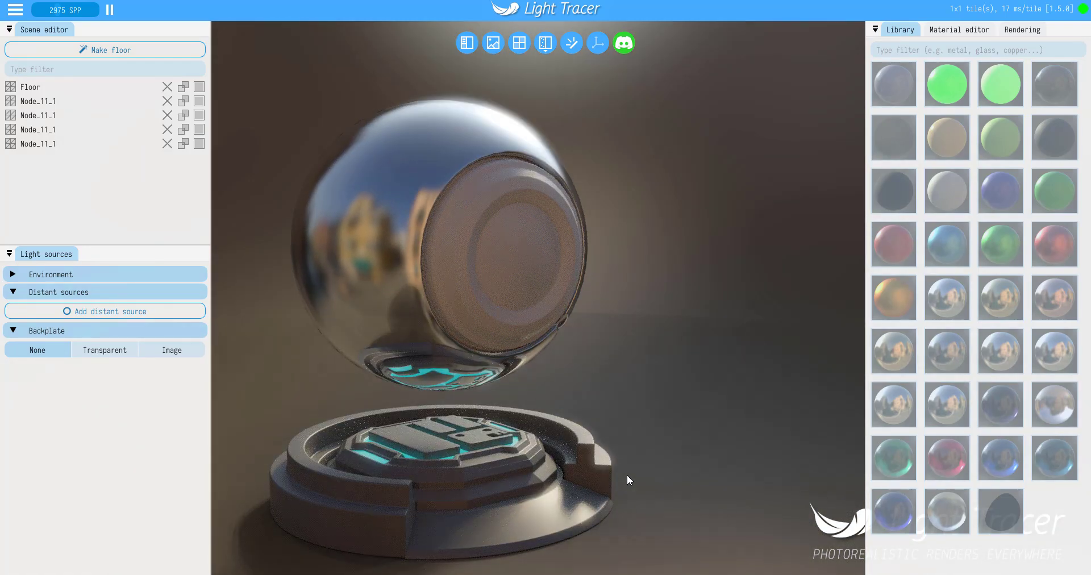
# - Try the transparent and image backplates, and set the backplate back to none
pyautogui.click(110, 352)
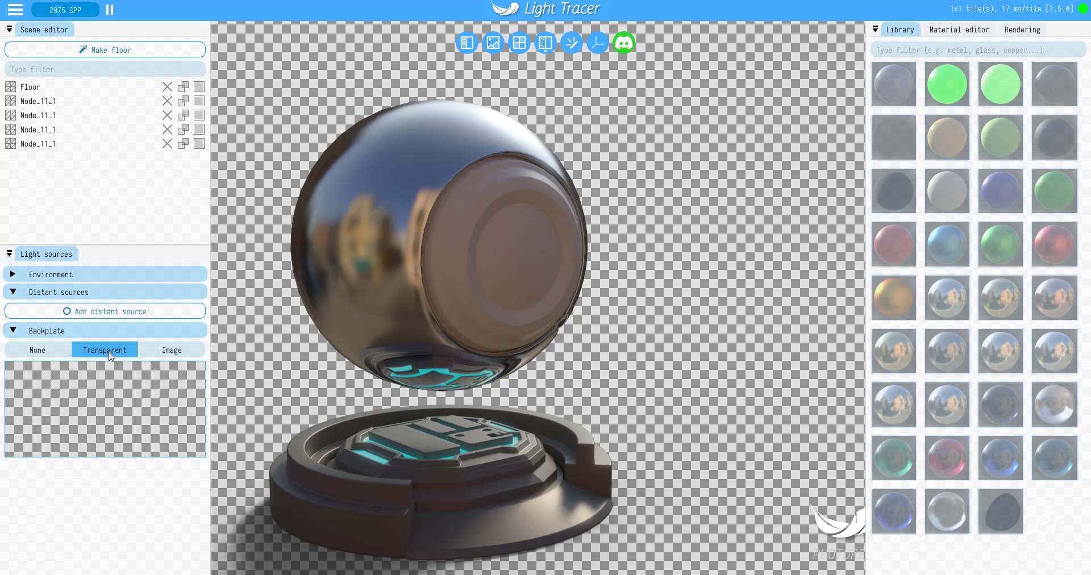
pyautogui.click(172, 350)
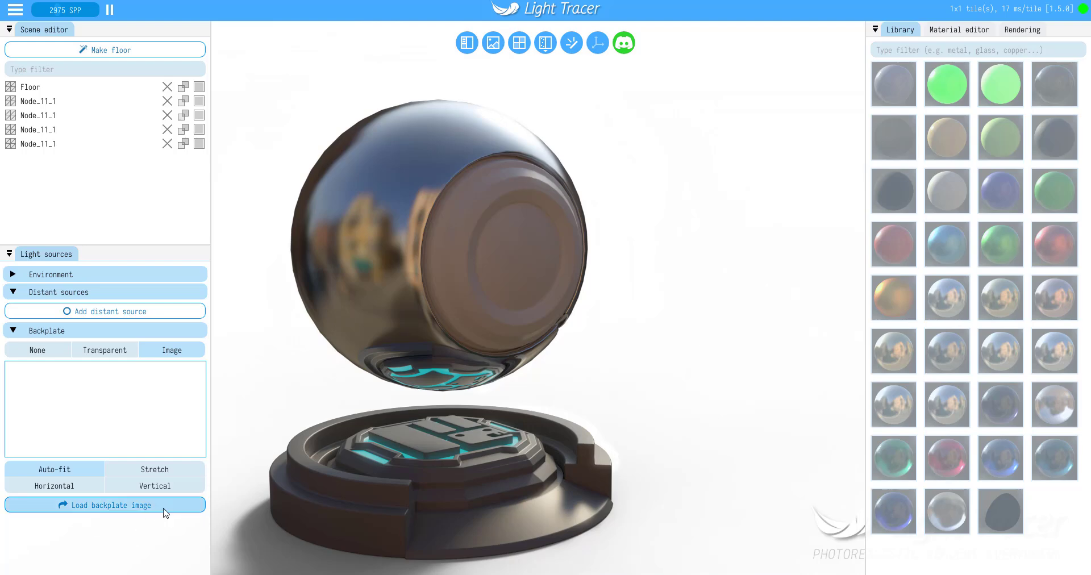
pyautogui.click(44, 354)
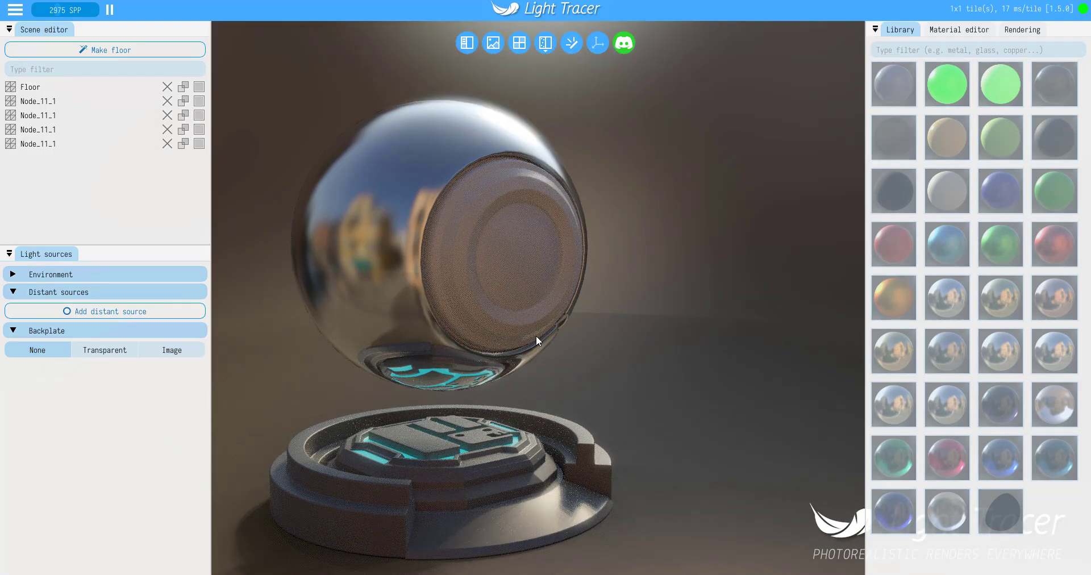
# - Apply the non-metallic red material to the round front disc and the glossy Rubber material to the base
pyautogui.click(483, 266)
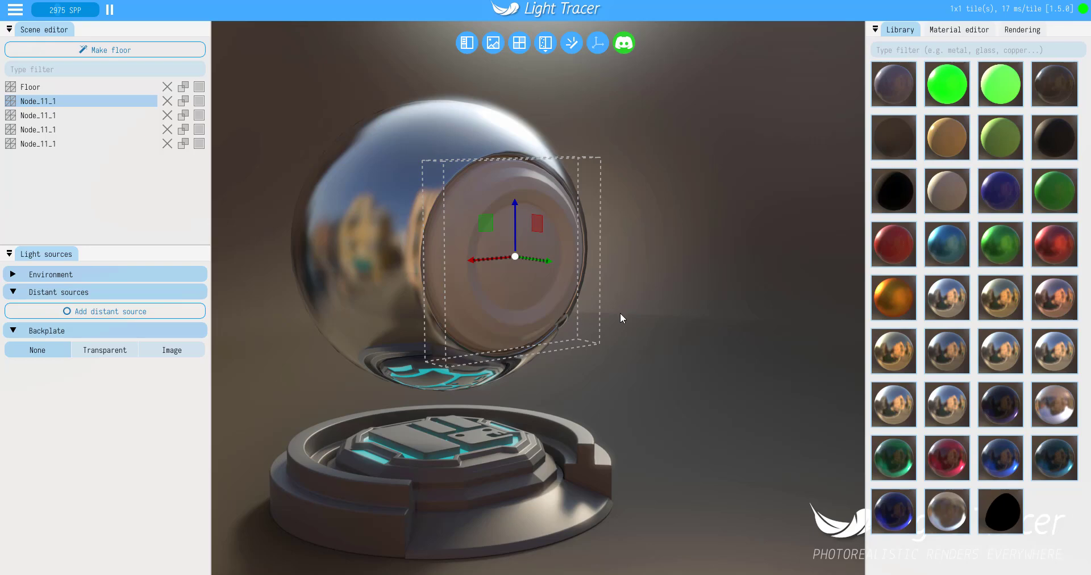
pyautogui.moveTo(648, 313)
pyautogui.mouseDown(button='right')
pyautogui.moveTo(655, 305)
pyautogui.moveTo(657, 316)
pyautogui.mouseUp(button='right')
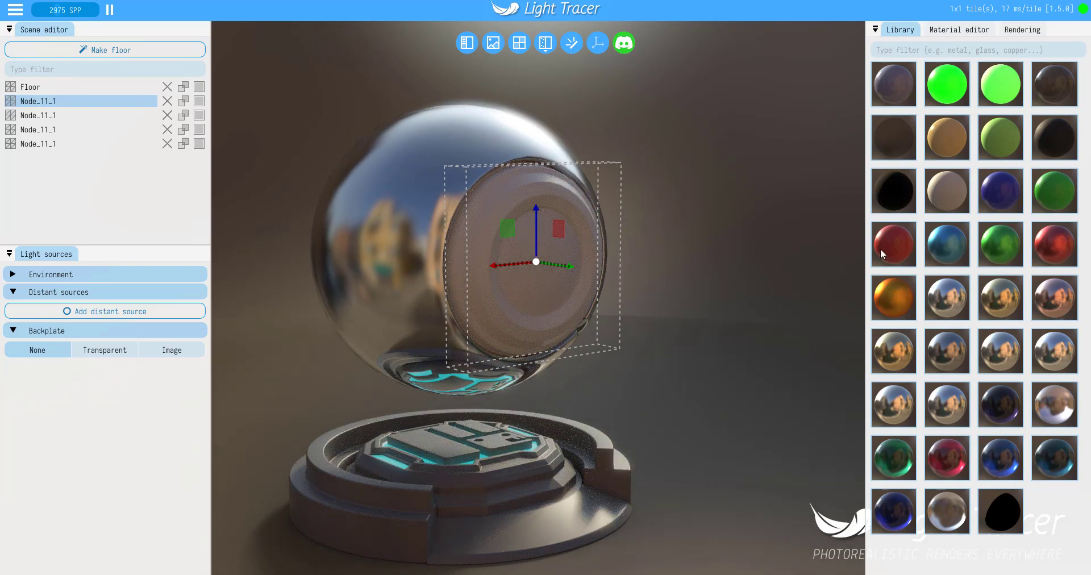
pyautogui.click(883, 250)
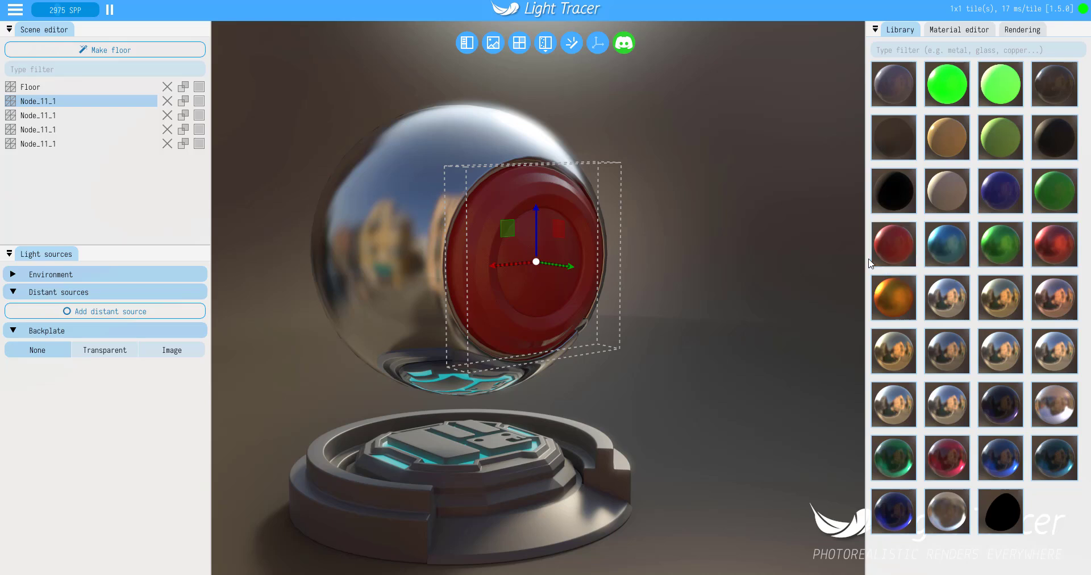
pyautogui.click(535, 506)
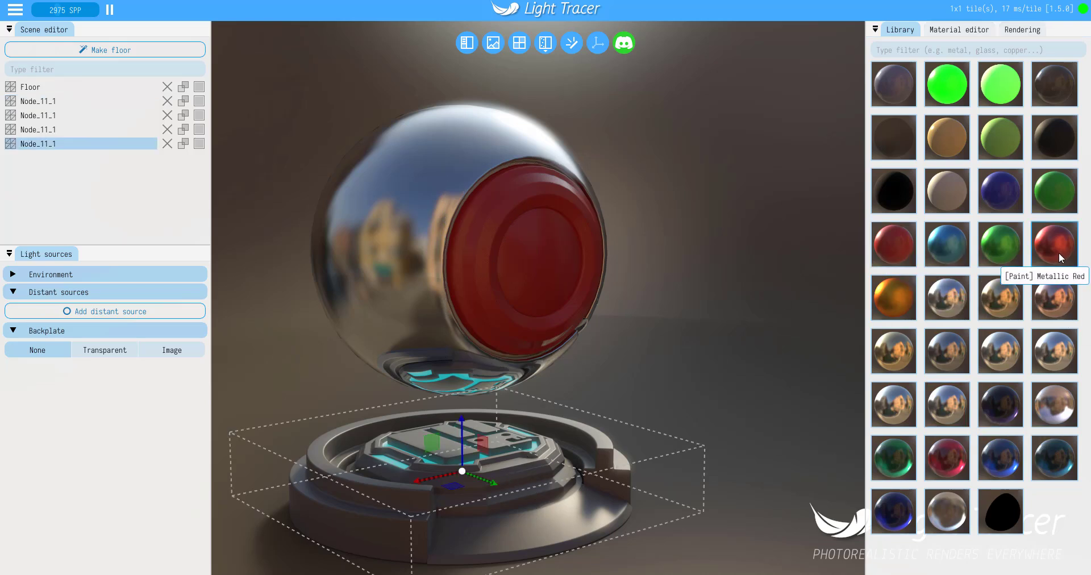
pyautogui.click(1056, 154)
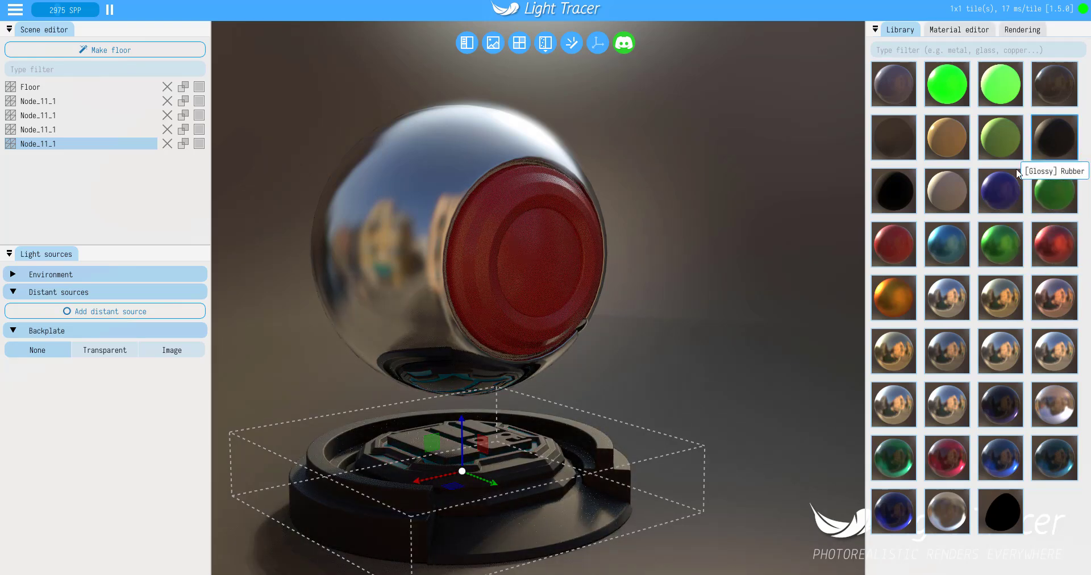
# - Try the Clear Glass and Ruby materials on the large sphere, and finish it with Paint Chameleon
pyautogui.click(415, 217)
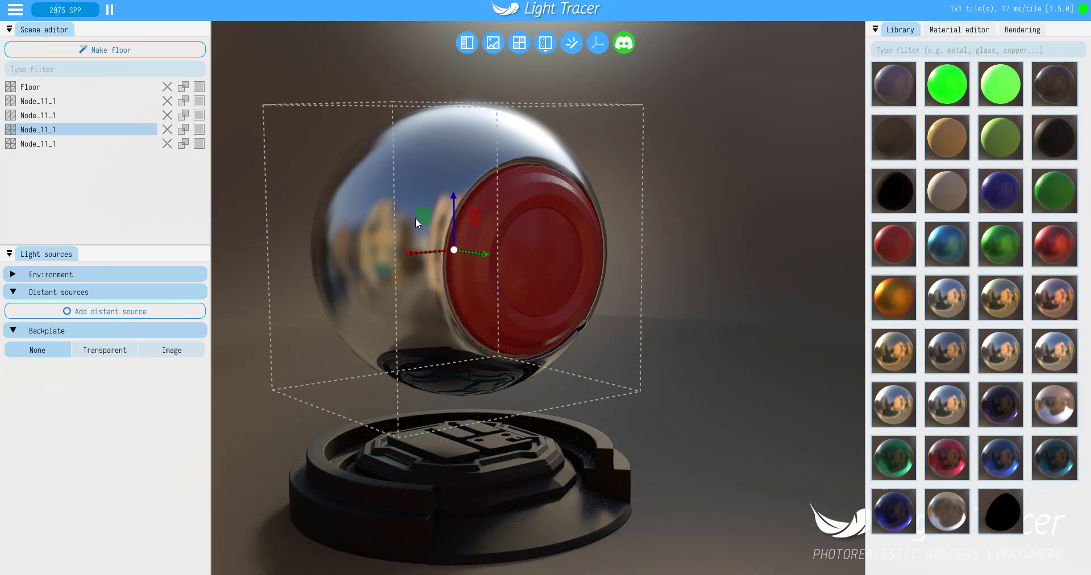
pyautogui.click(943, 512)
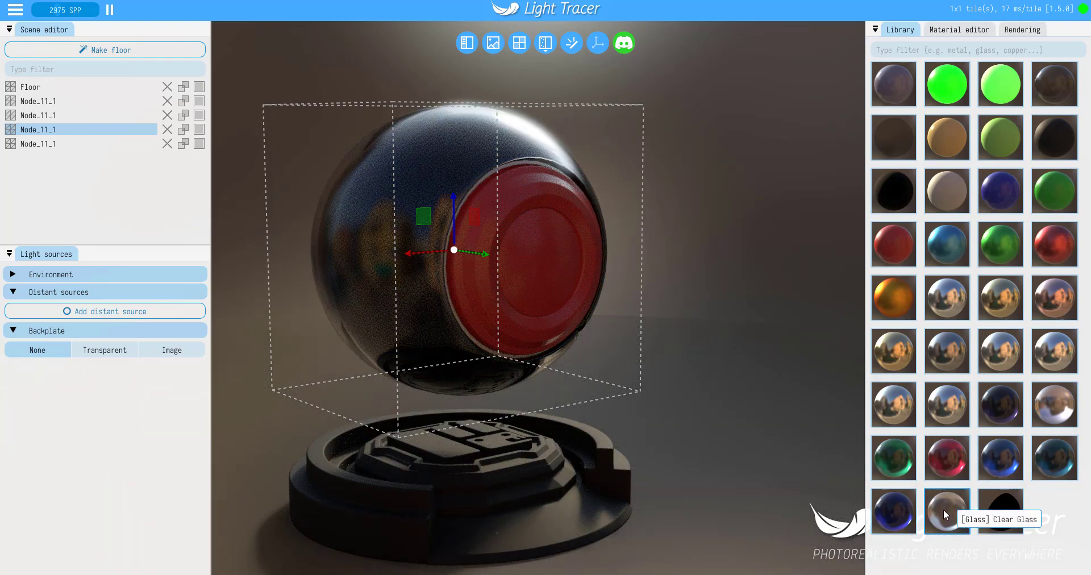
pyautogui.click(947, 456)
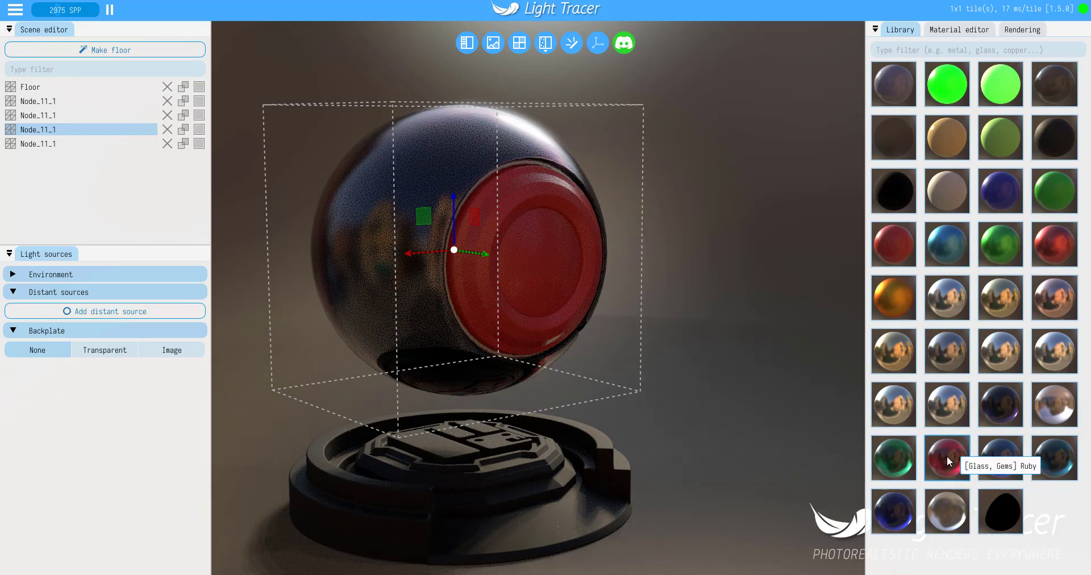
pyautogui.click(882, 283)
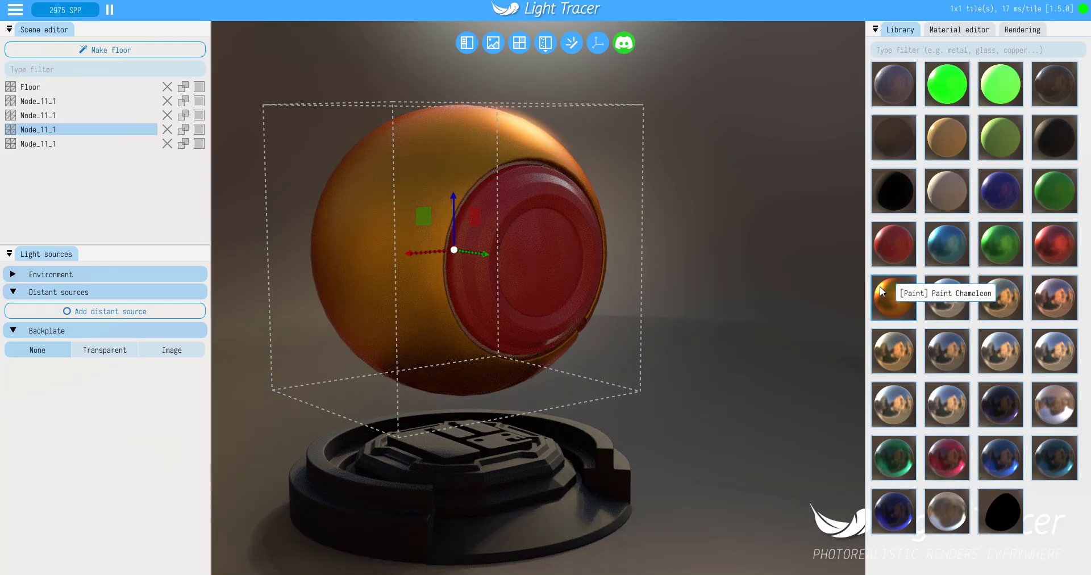
pyautogui.moveTo(751, 383)
pyautogui.mouseDown()
pyautogui.moveTo(518, 407)
pyautogui.moveTo(657, 439)
pyautogui.moveTo(796, 403)
pyautogui.moveTo(766, 412)
pyautogui.mouseUp()
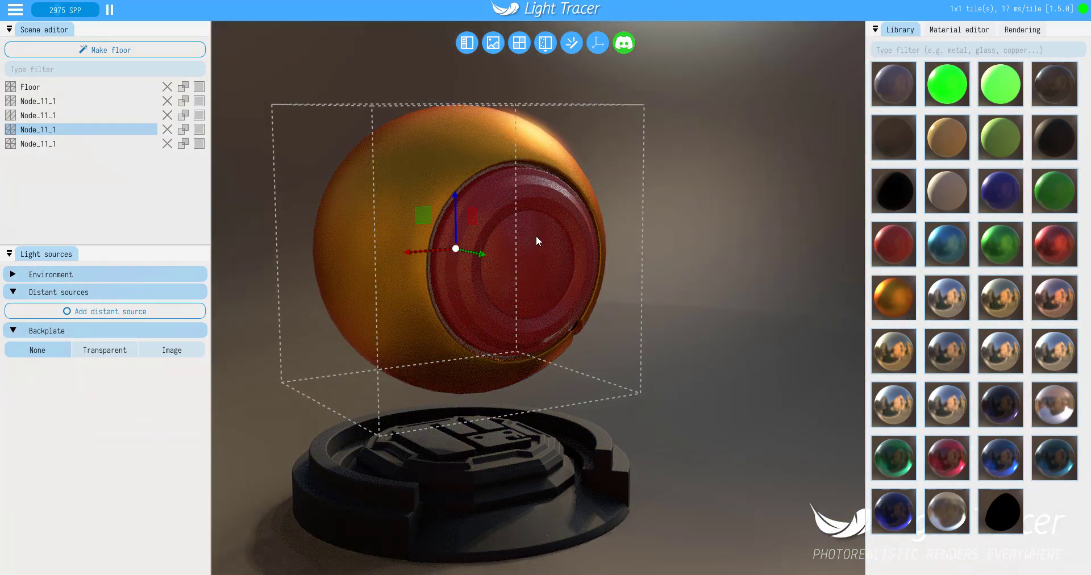
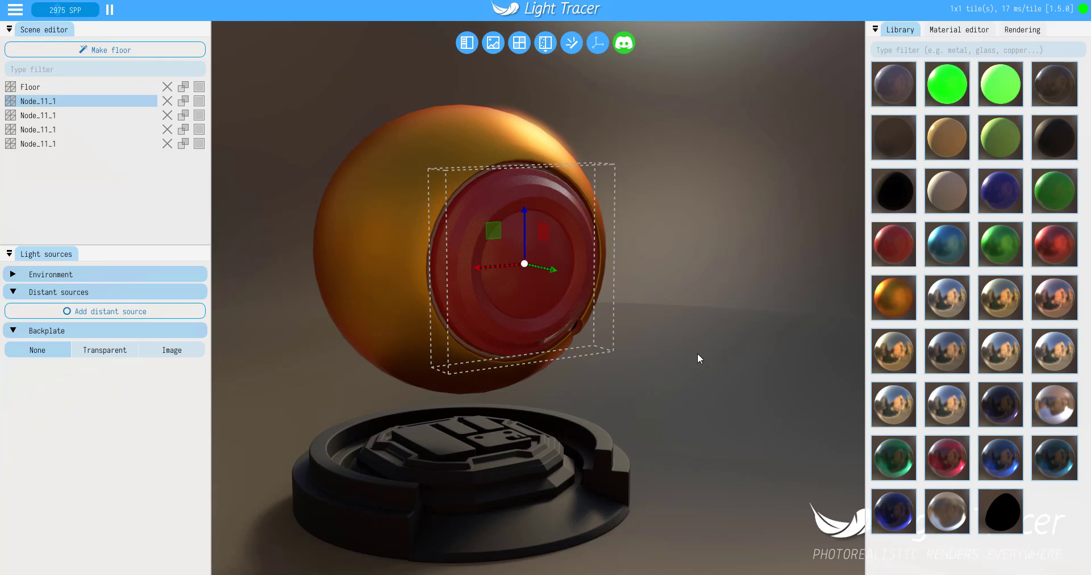
# - Open the red front disc's material for editing, try a roughness of 0 and set it to 0.291
pyautogui.click(582, 419)
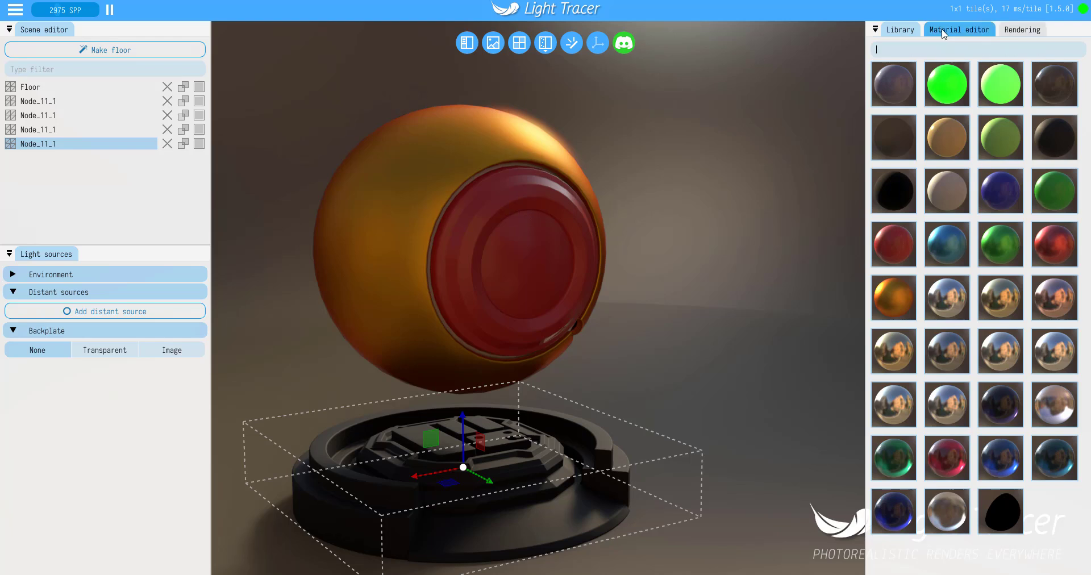
pyautogui.click(967, 30)
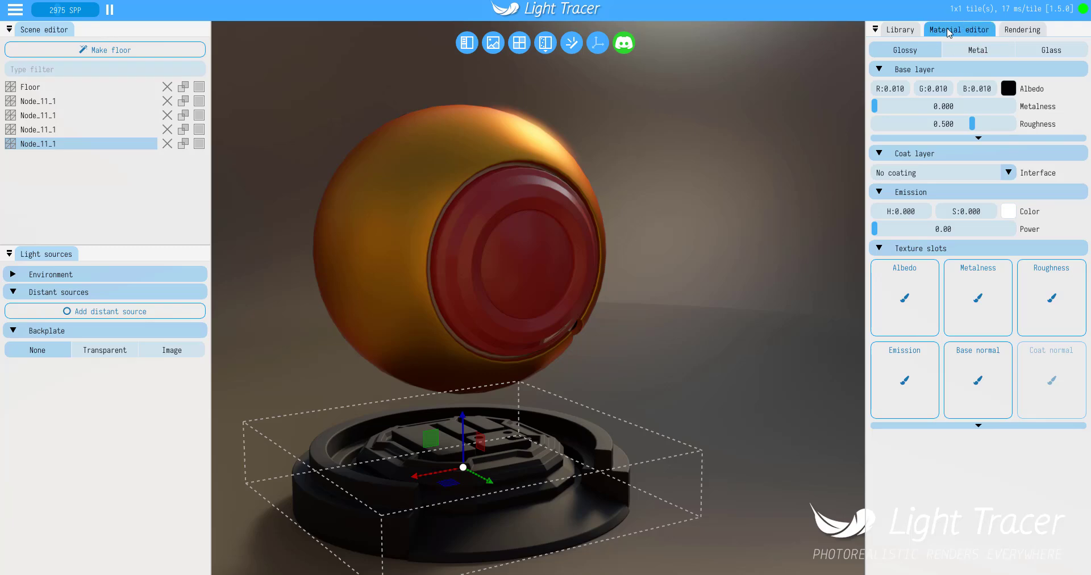
pyautogui.click(585, 307)
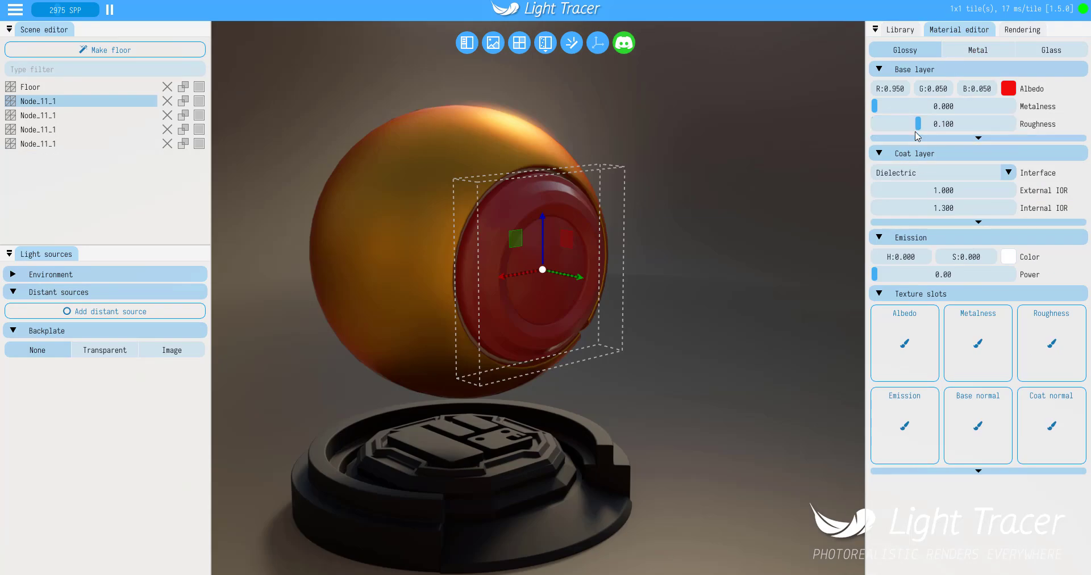
pyautogui.click(949, 55)
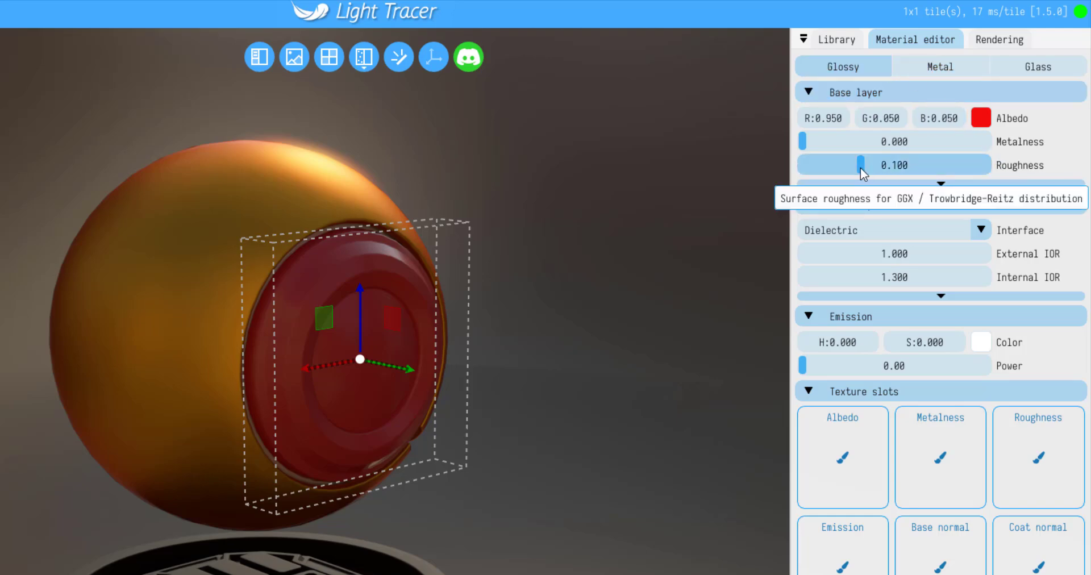
pyautogui.moveTo(861, 168); pyautogui.dragTo(792, 171)
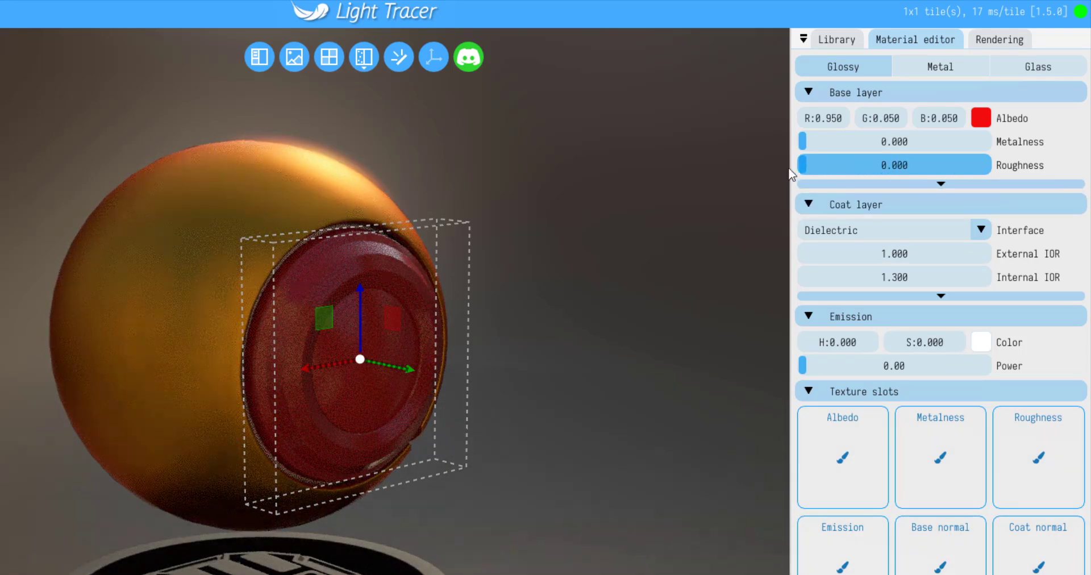
pyautogui.moveTo(904, 168)
pyautogui.mouseDown()
pyautogui.moveTo(1084, 169)
pyautogui.moveTo(885, 166)
pyautogui.moveTo(902, 165)
pyautogui.mouseUp()
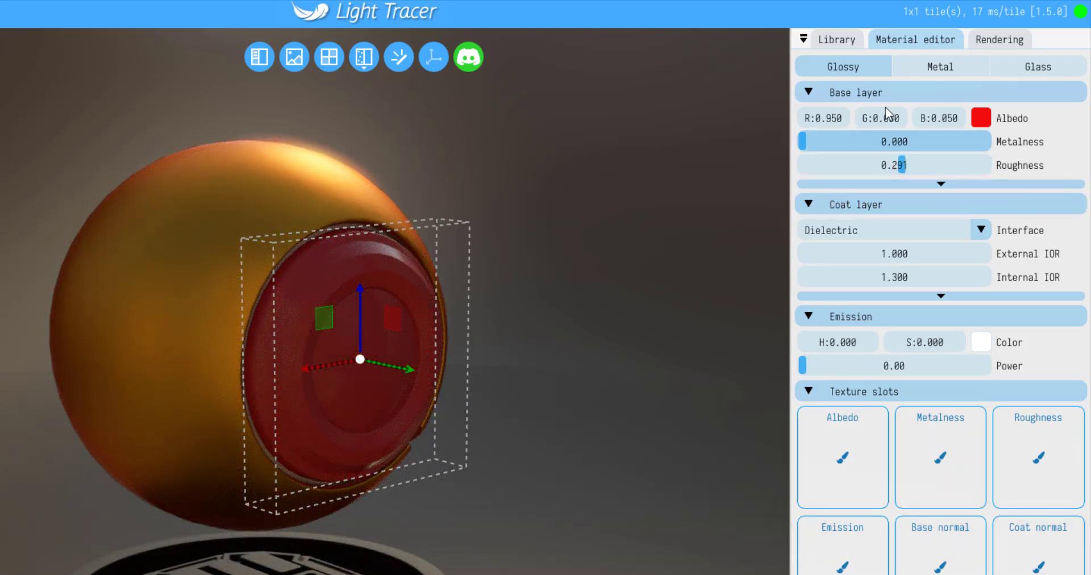
# - Change the front disc's material type to Metal and set its coat layer to no coating
pyautogui.click(946, 70)
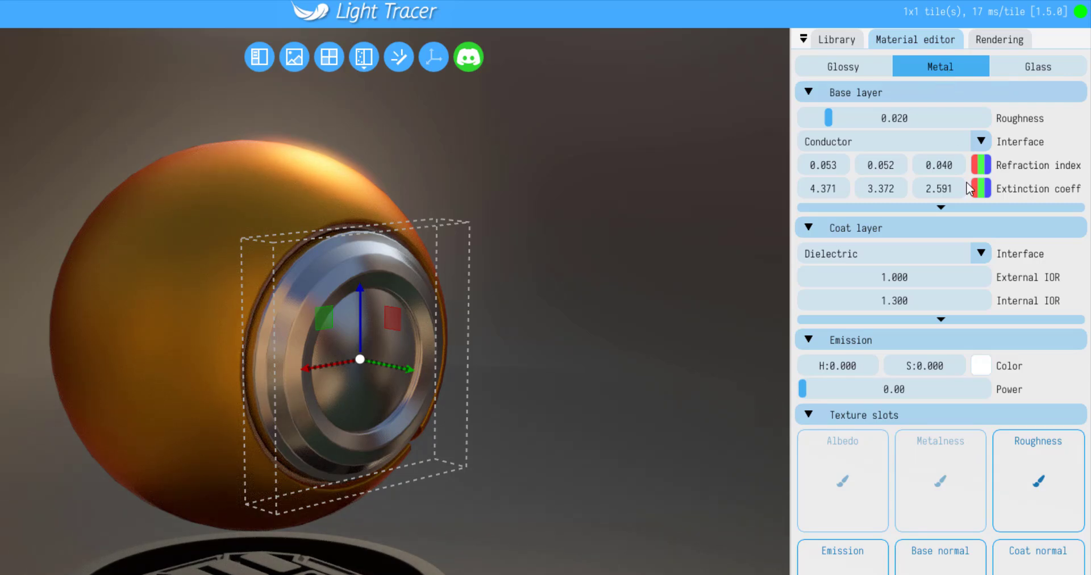
pyautogui.click(983, 253)
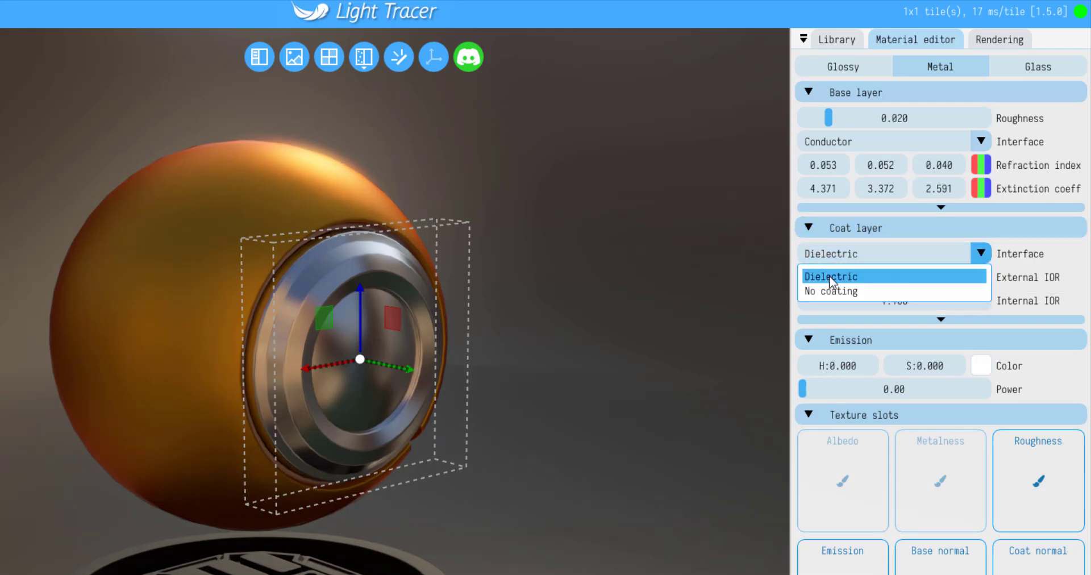
pyautogui.click(839, 292)
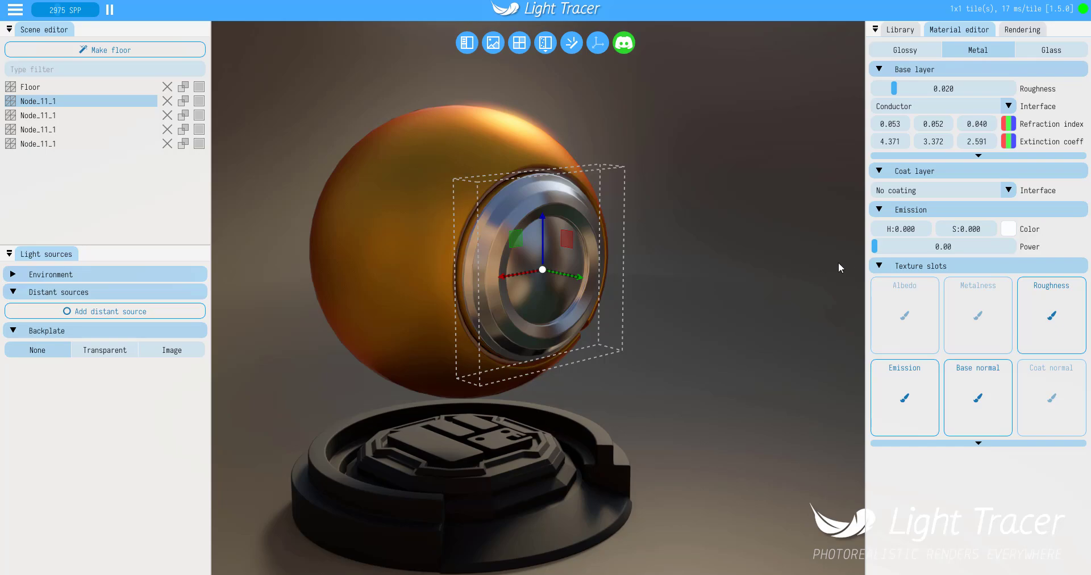
# - Make the front disc emit purple light with hue 0.725, saturation 1.000 and power 61.78
pyautogui.moveTo(875, 246); pyautogui.dragTo(889, 246)
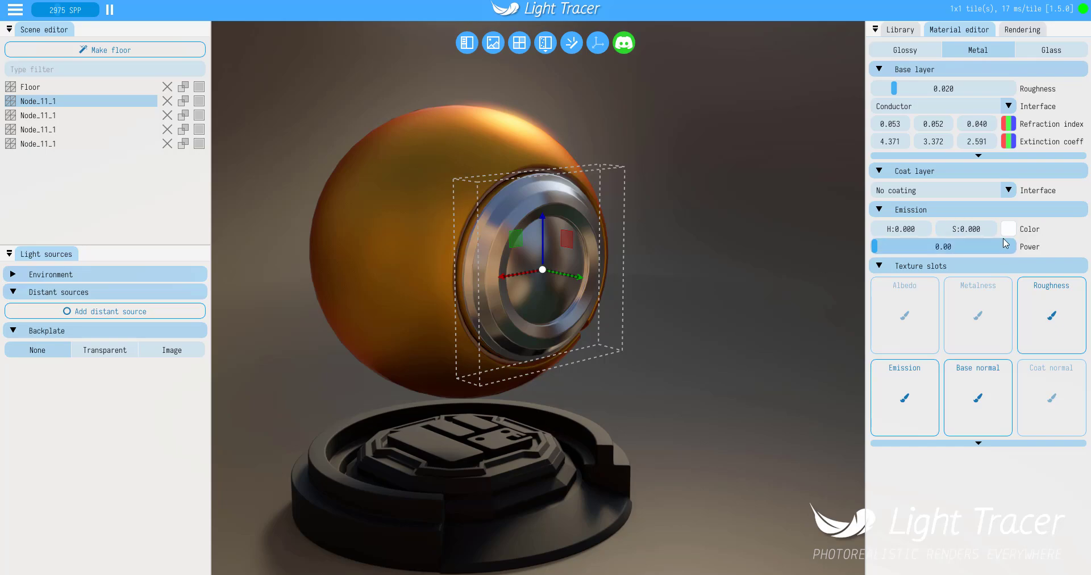
pyautogui.click(1008, 228)
pyautogui.click(994, 265)
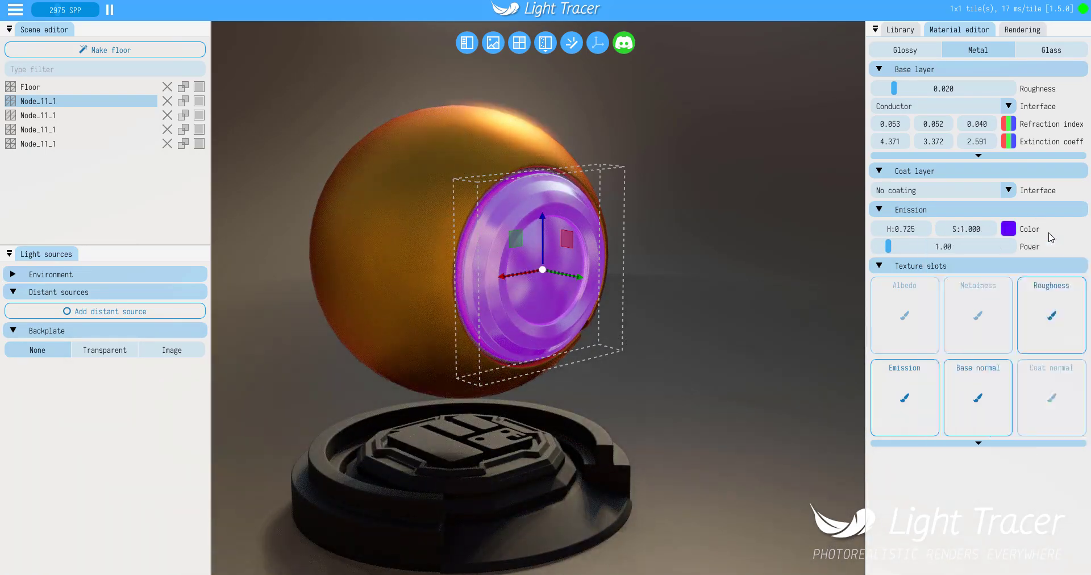
pyautogui.moveTo(888, 246); pyautogui.dragTo(983, 248)
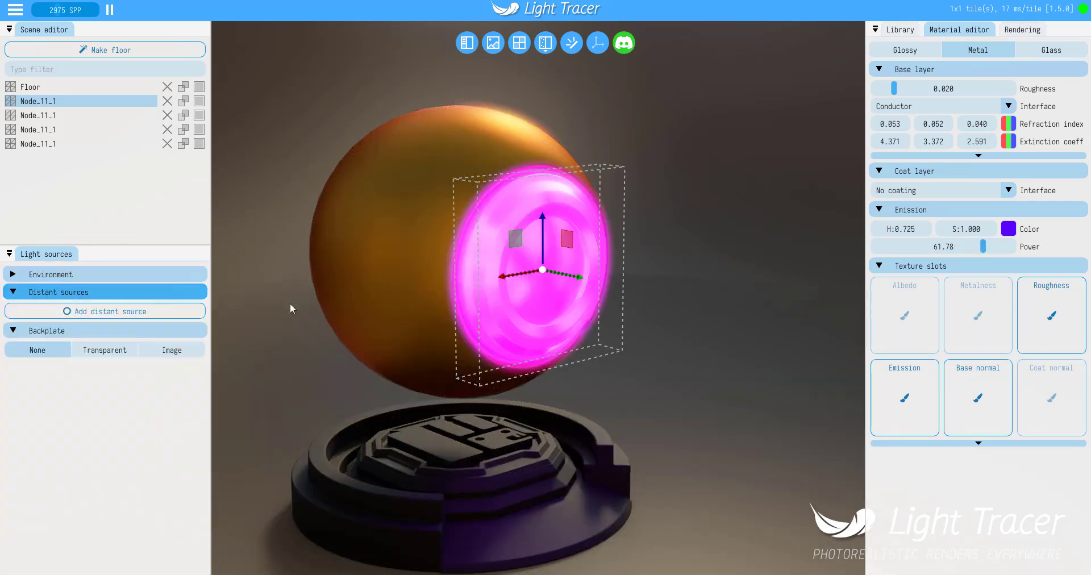
# - Lower the disc's emission power to 1.14 with the environment lighting switched off, and restore the panorama environment
pyautogui.click(40, 275)
pyautogui.click(39, 293)
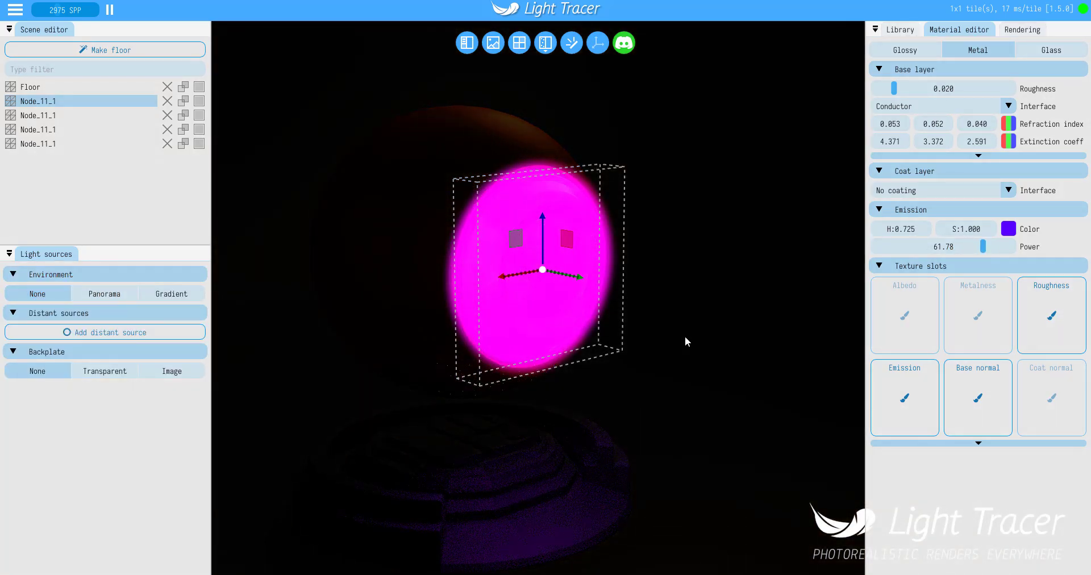
pyautogui.moveTo(984, 246); pyautogui.dragTo(889, 246)
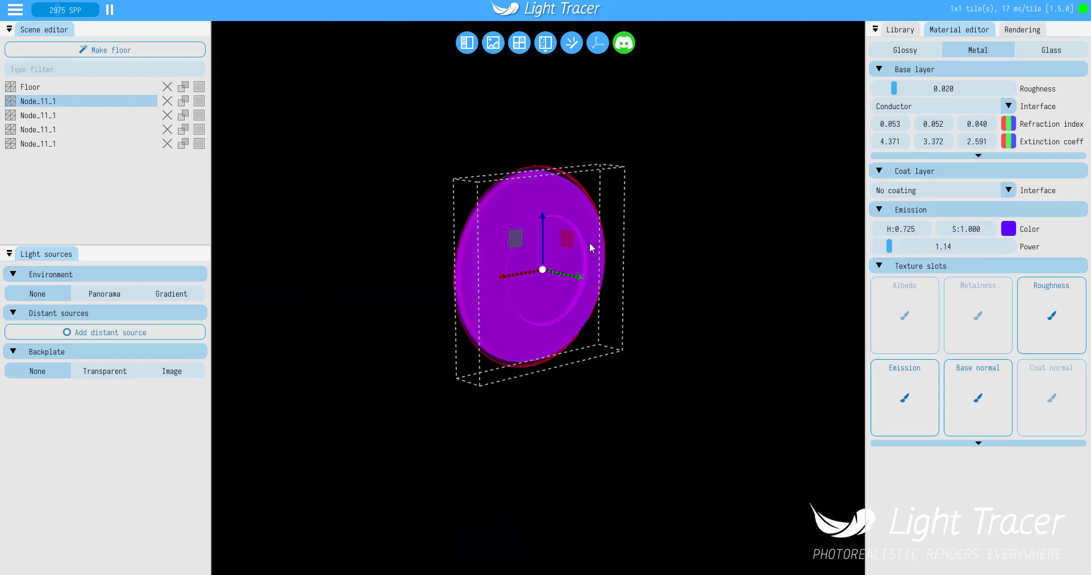
pyautogui.click(104, 294)
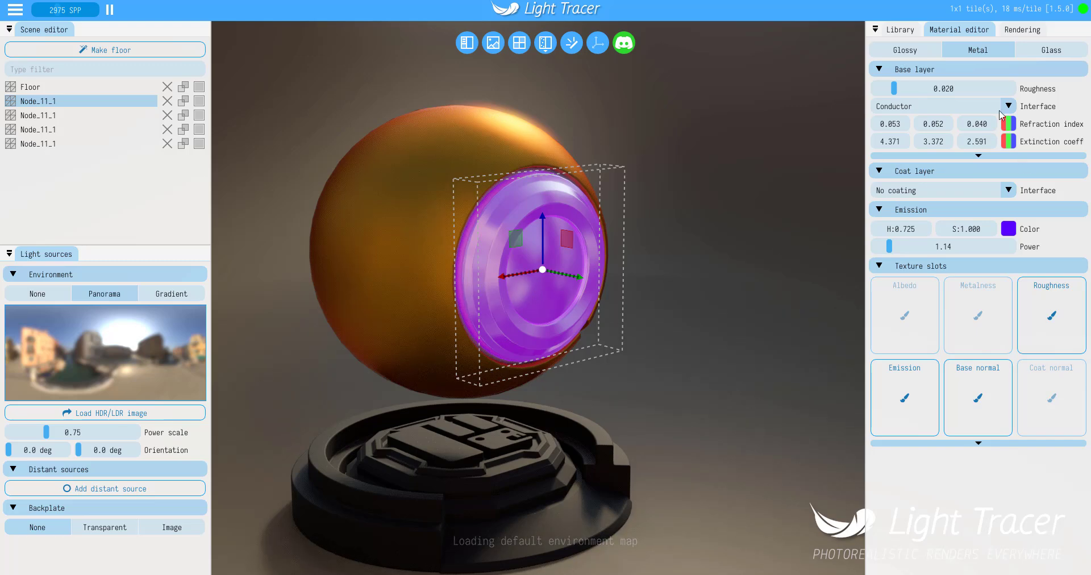
# - Change the glowing front disc's material type to Glass
pyautogui.click(968, 50)
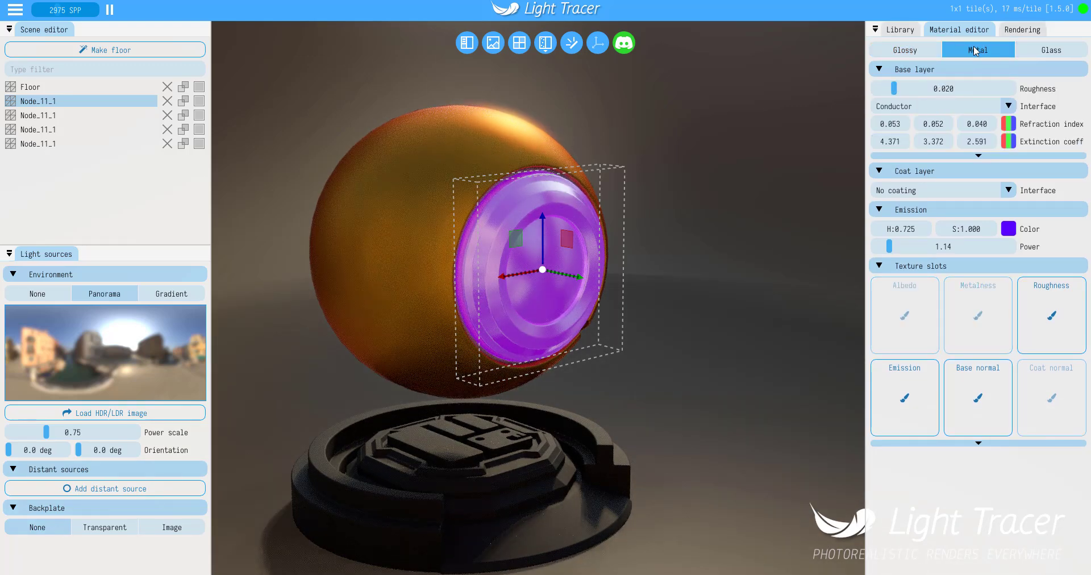
pyautogui.click(1035, 56)
pyautogui.click(1038, 56)
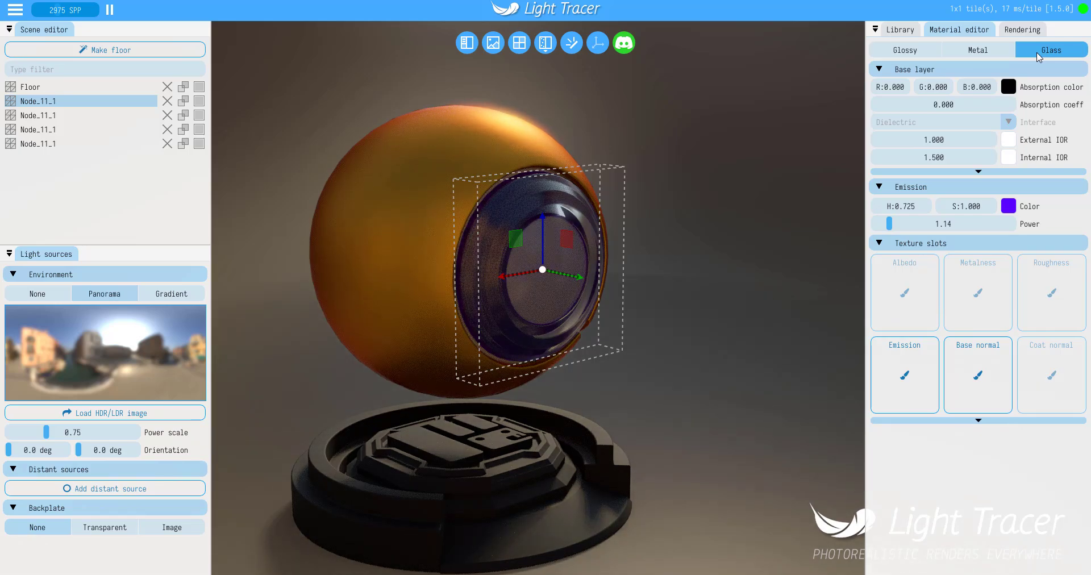
pyautogui.moveTo(638, 319); pyautogui.dragTo(750, 335)
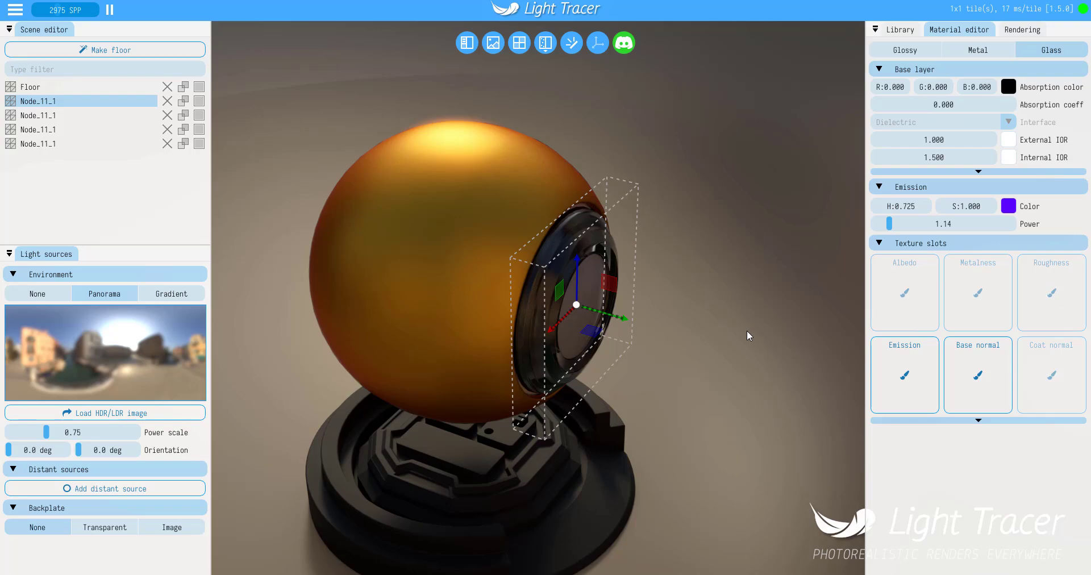
pyautogui.moveTo(683, 295); pyautogui.dragTo(701, 356)
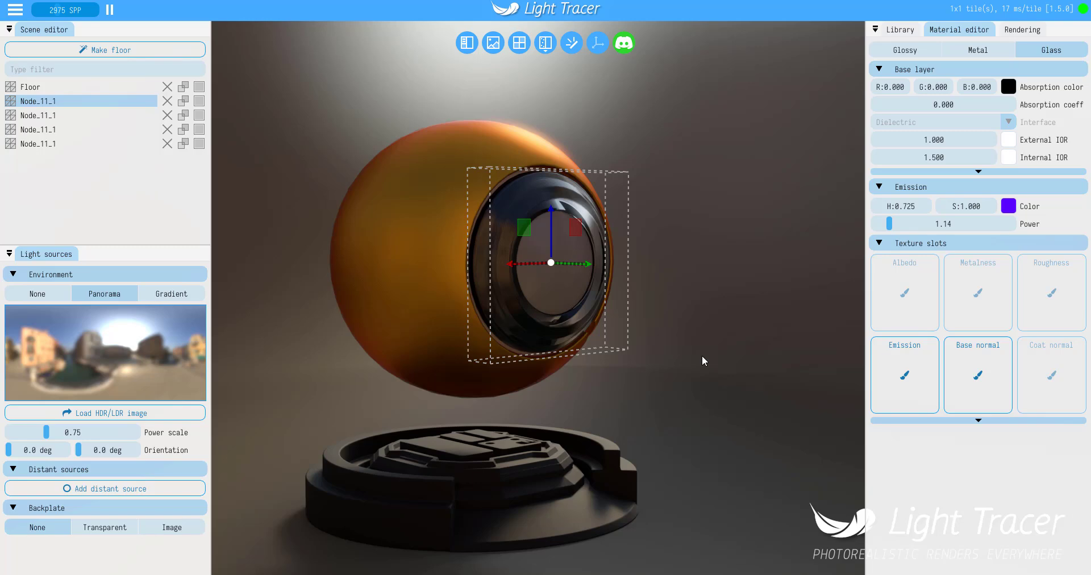
# - Try the Thin-lens / DOF camera model with a lens f-number of f/8.2, and switch the camera back to Pinhole
pyautogui.moveTo(800, 308); pyautogui.dragTo(828, 309)
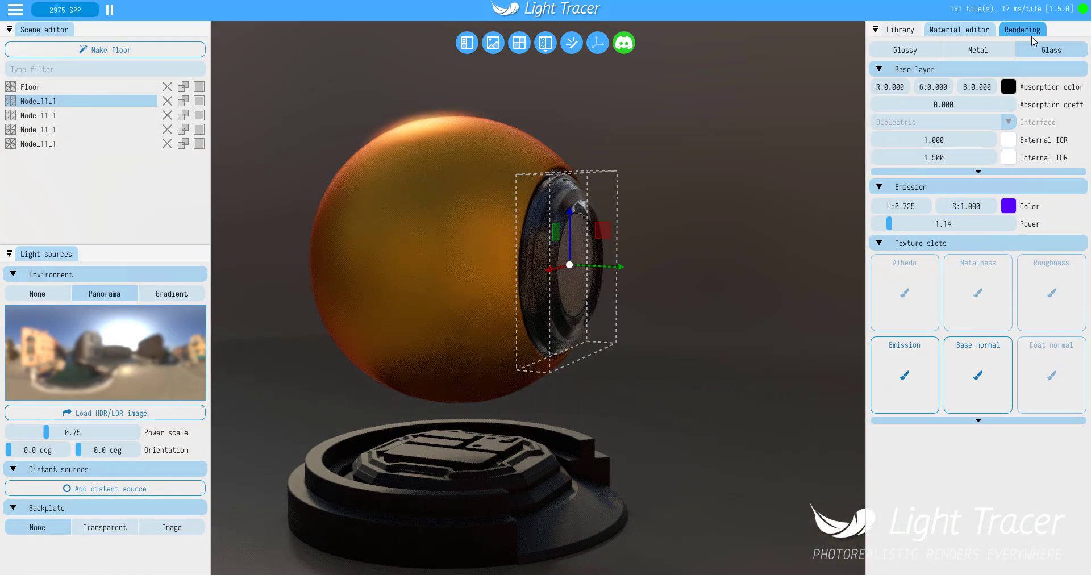
pyautogui.click(1027, 30)
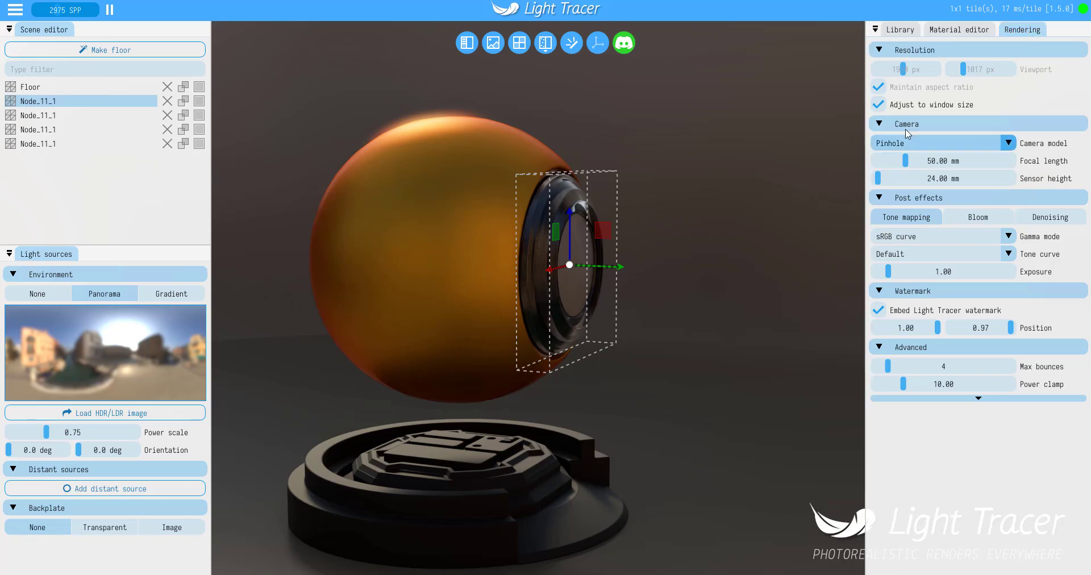
pyautogui.moveTo(842, 255); pyautogui.dragTo(775, 336)
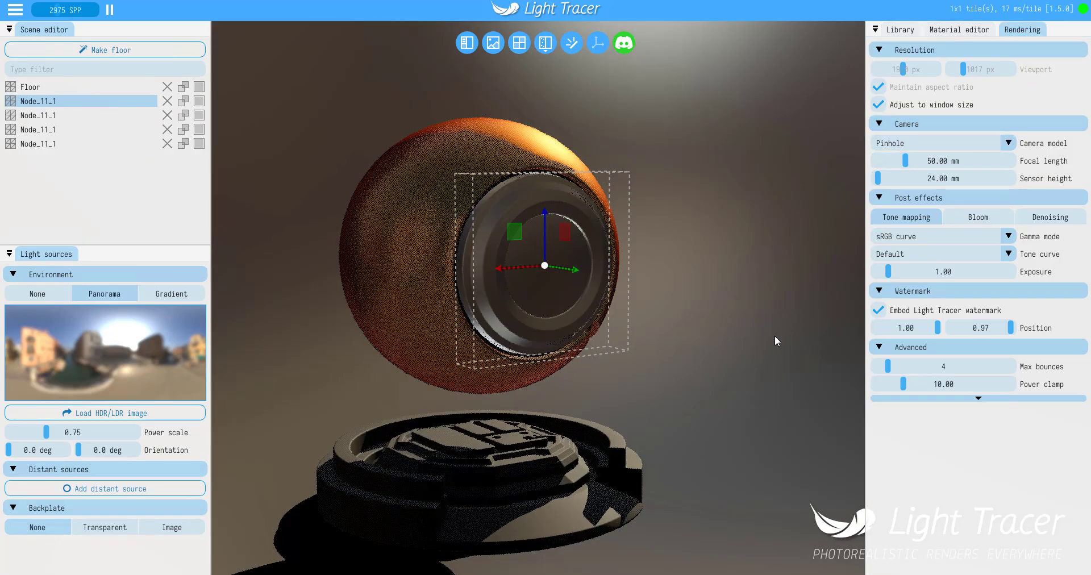
pyautogui.moveTo(714, 364); pyautogui.dragTo(712, 361)
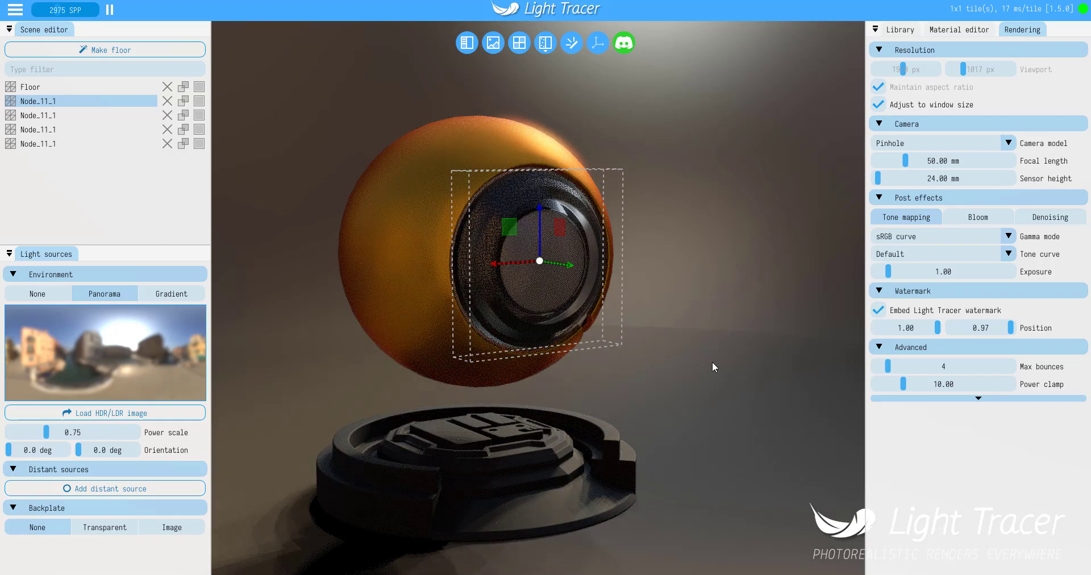
pyautogui.click(948, 148)
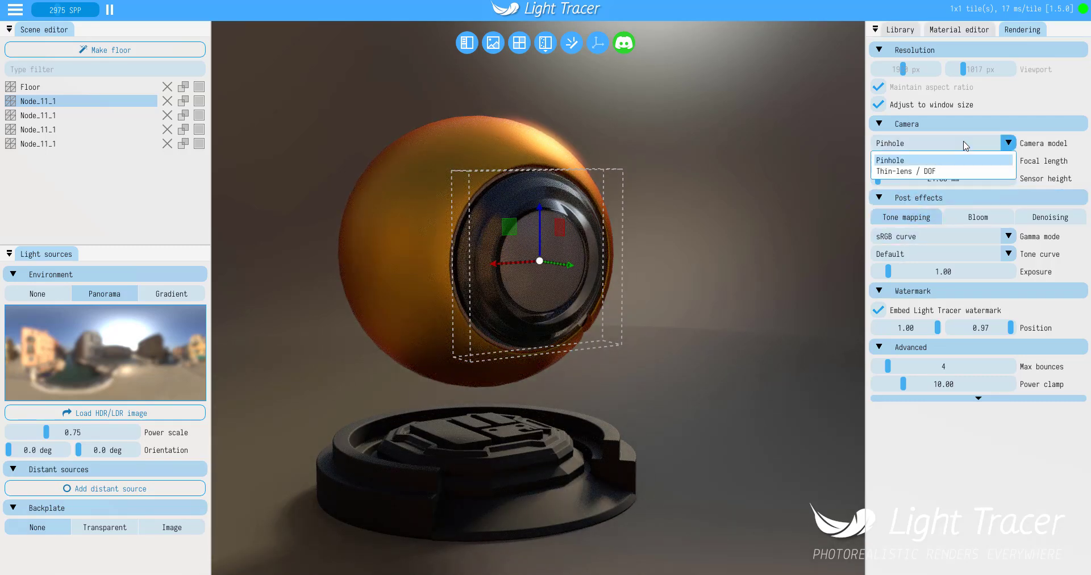
pyautogui.click(896, 172)
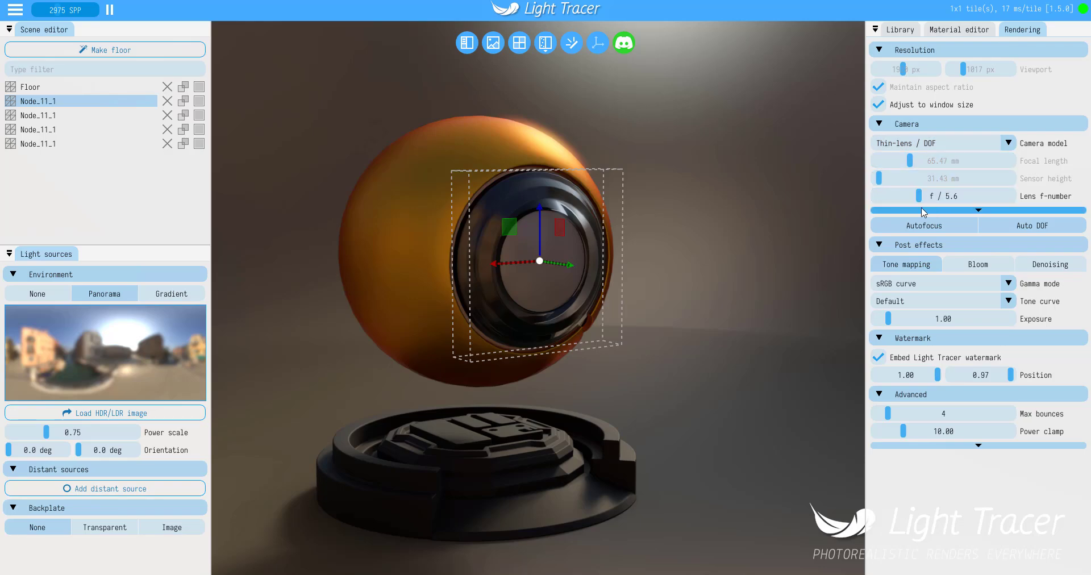
pyautogui.moveTo(930, 199)
pyautogui.mouseDown()
pyautogui.moveTo(914, 200)
pyautogui.moveTo(931, 202)
pyautogui.mouseUp()
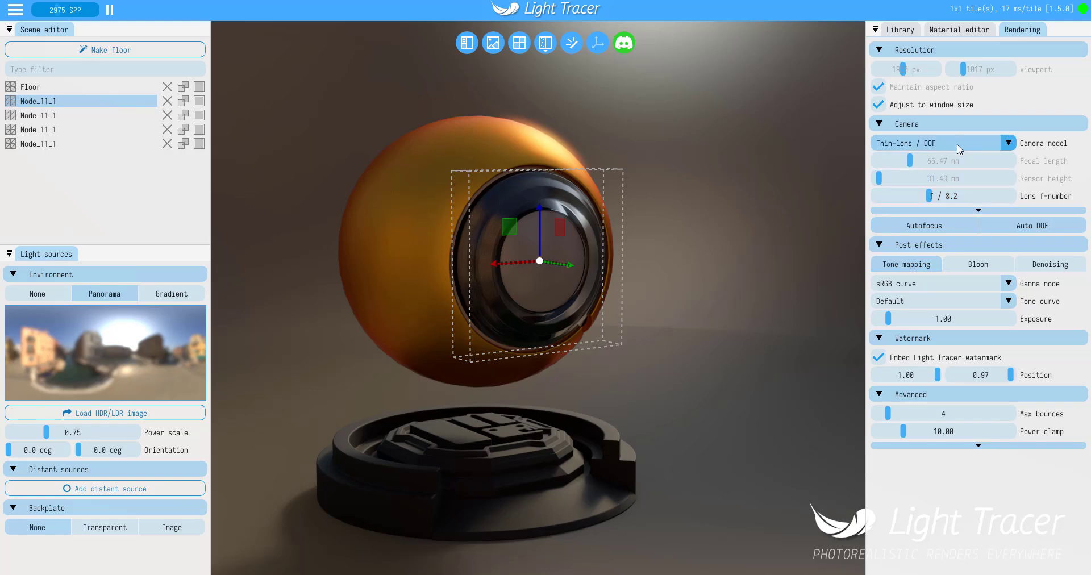
pyautogui.click(915, 143)
pyautogui.click(916, 161)
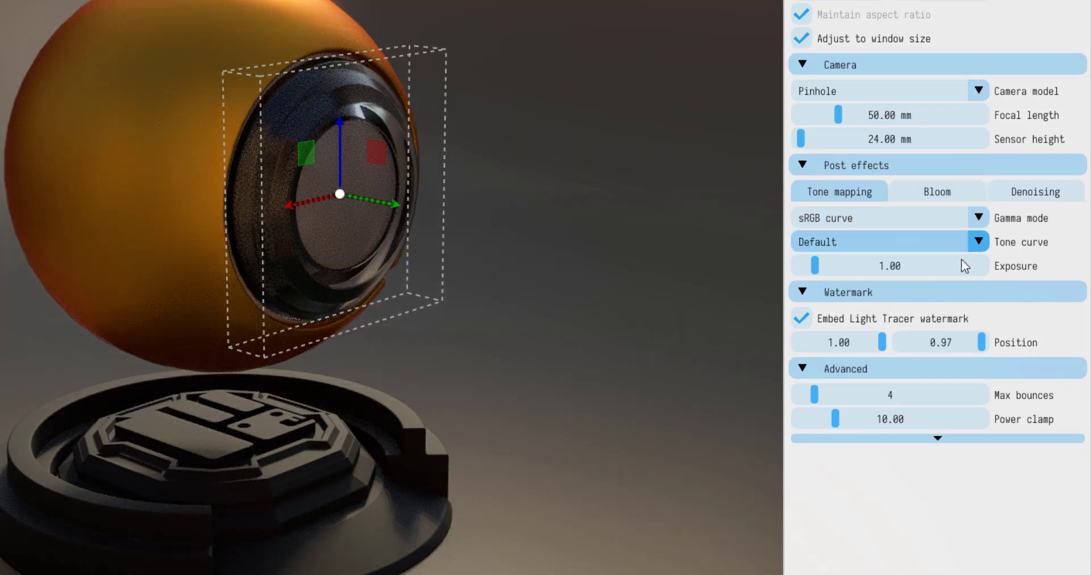
# - Review the bloom and denoising post effect settings, including the available image denoisers
pyautogui.click(939, 192)
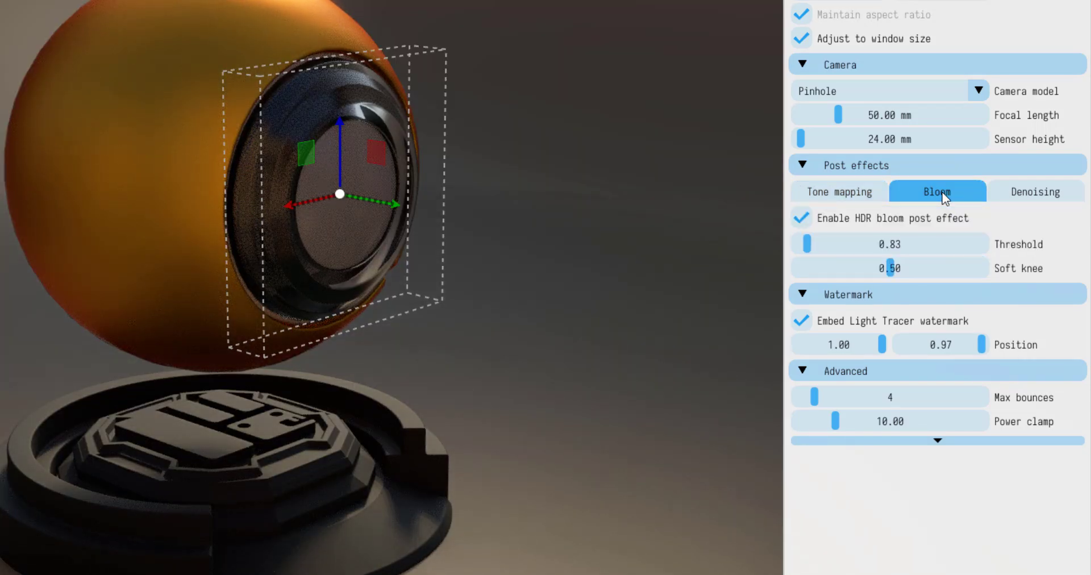
pyautogui.click(999, 200)
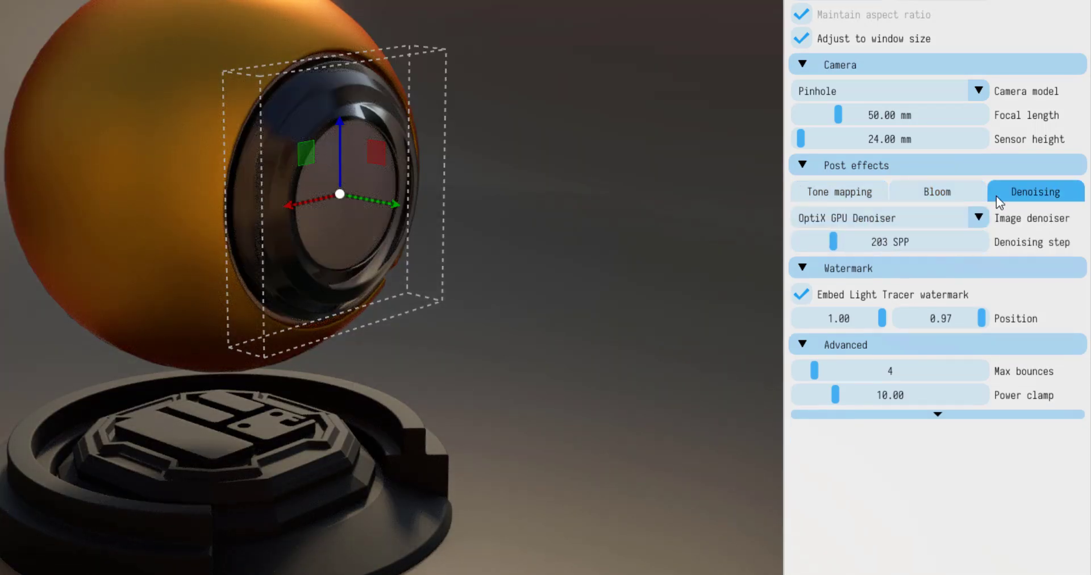
pyautogui.click(978, 225)
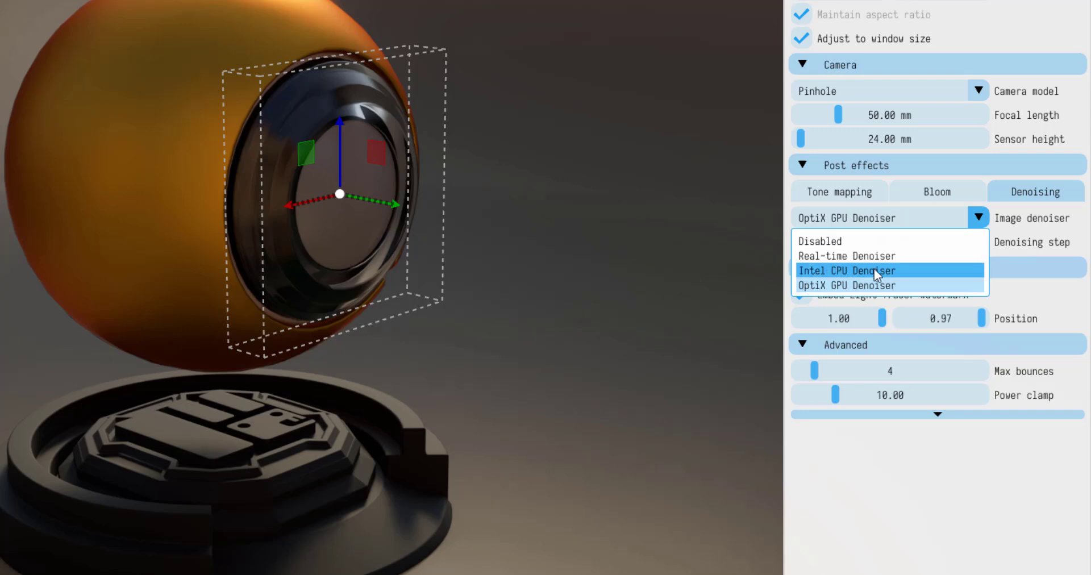
pyautogui.click(932, 491)
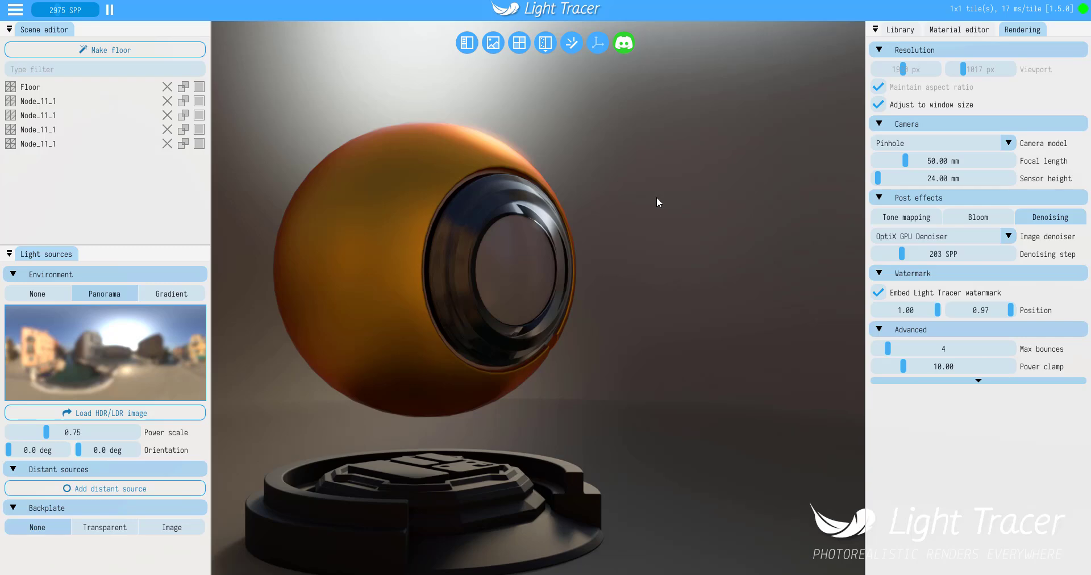
pyautogui.moveTo(657, 197); pyautogui.dragTo(667, 243)
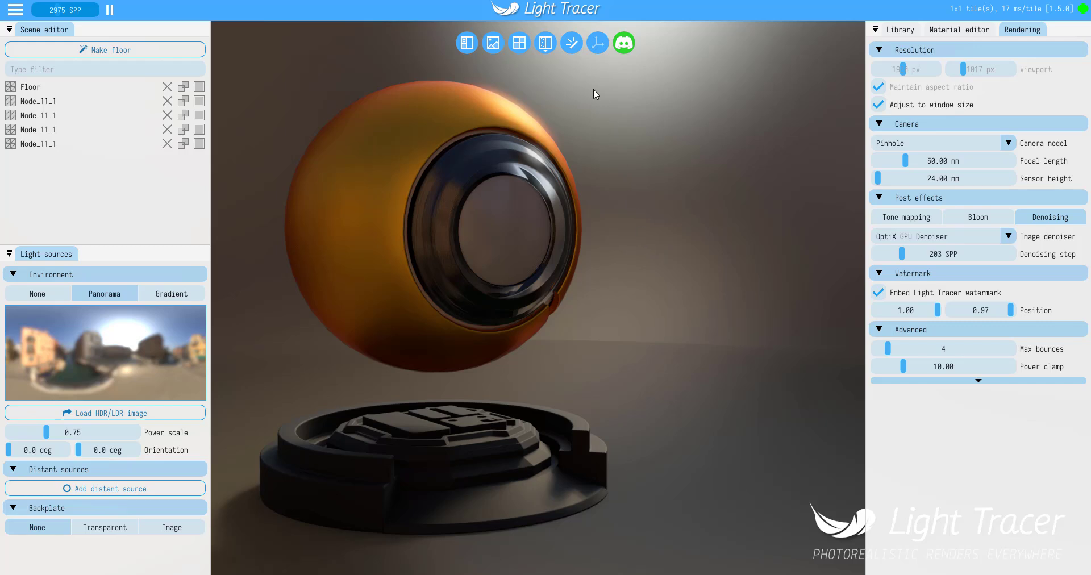
# - Hide and show the interface panels several times, leaving them visible
pyautogui.click(467, 44)
pyautogui.click(468, 44)
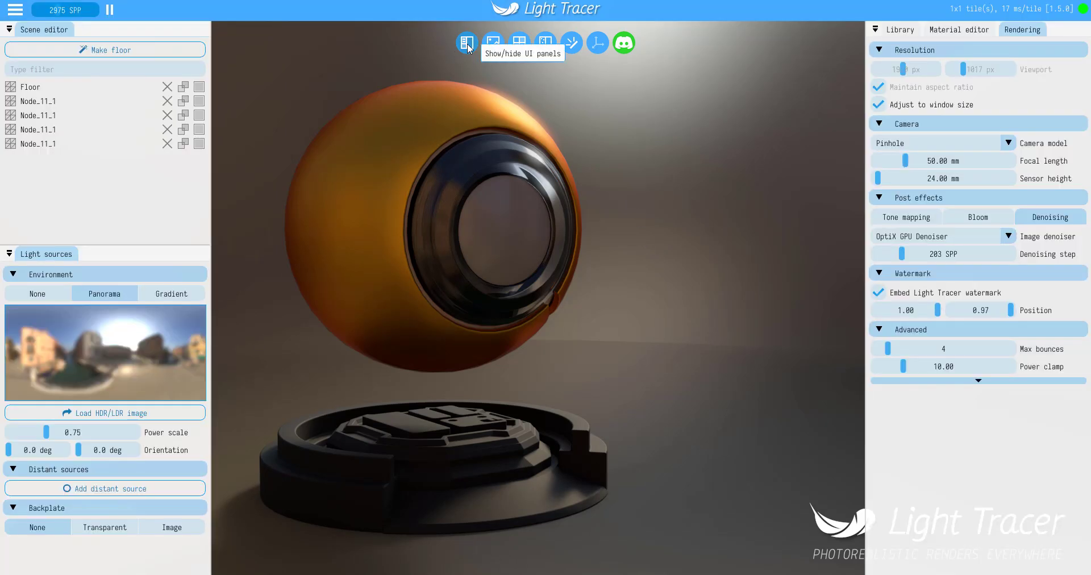
pyautogui.click(467, 45)
pyautogui.click(467, 44)
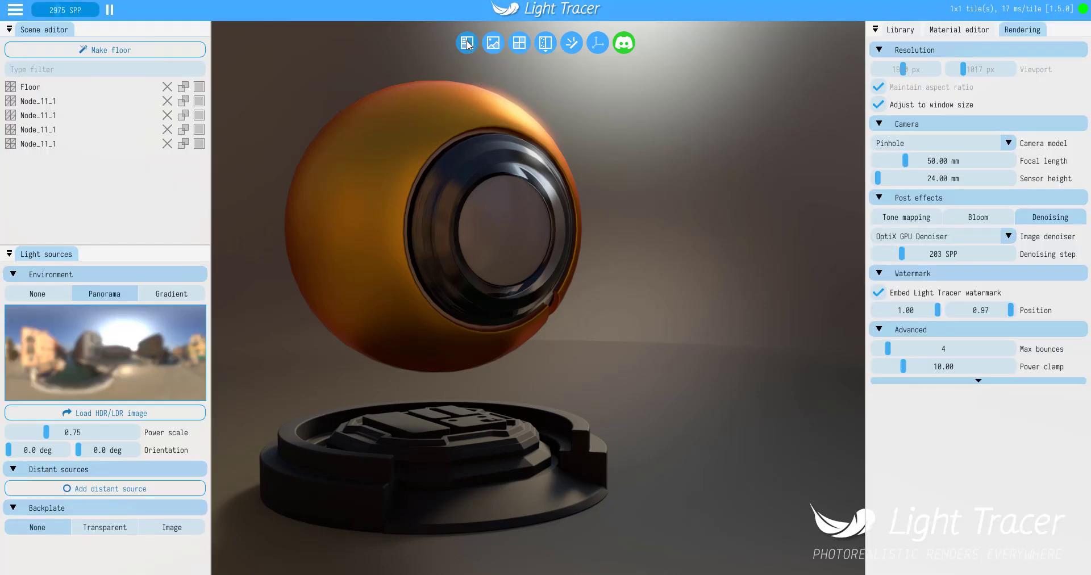
pyautogui.click(467, 44)
pyautogui.click(467, 45)
# - Disable the image denoiser, and toggle the HDR bloom effect off and on, leaving bloom enabled
pyautogui.click(550, 49)
pyautogui.moveTo(548, 49)
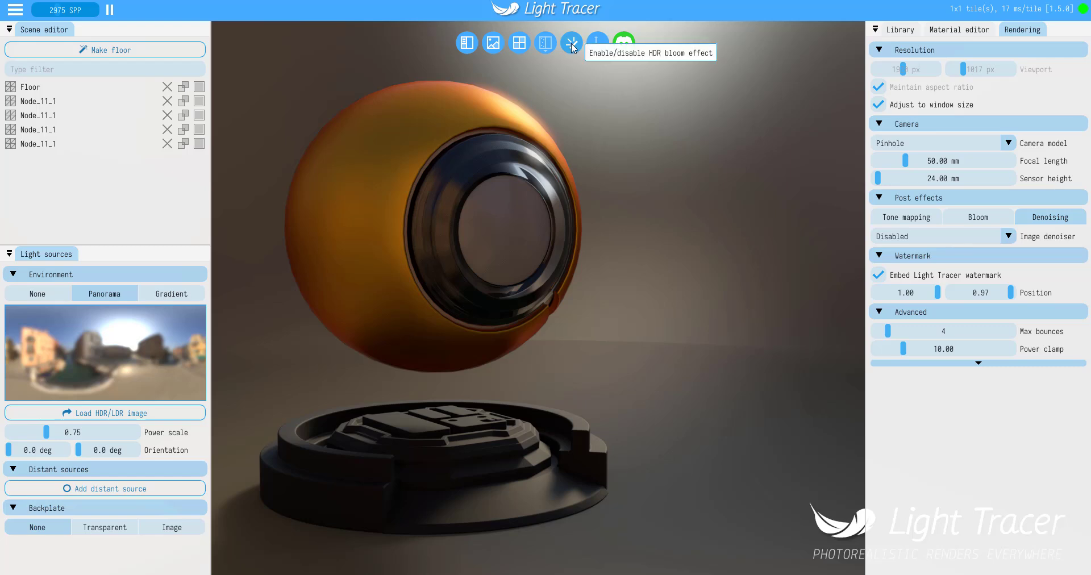
pyautogui.click(981, 221)
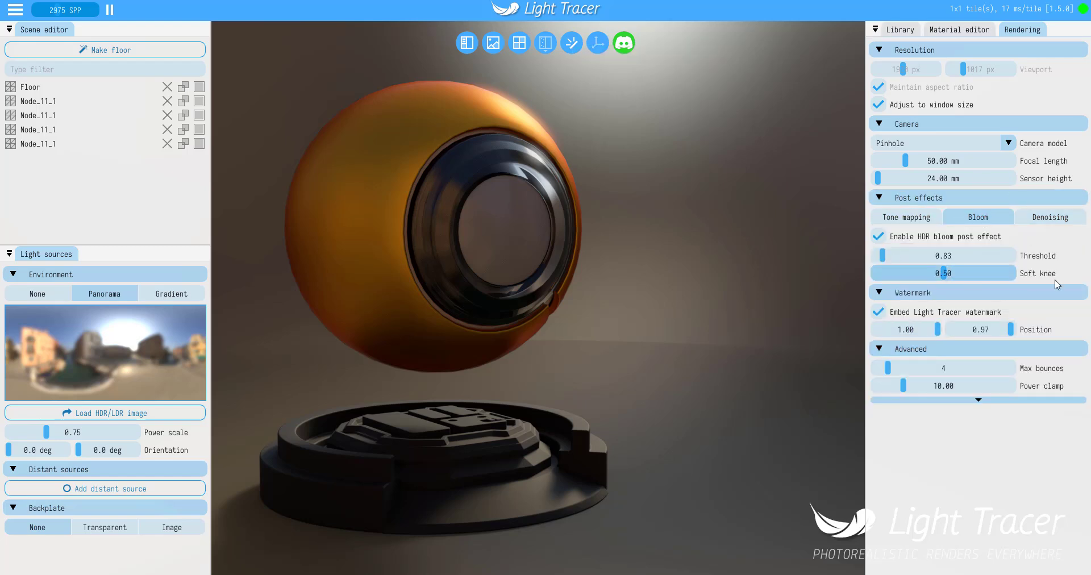
pyautogui.click(572, 47)
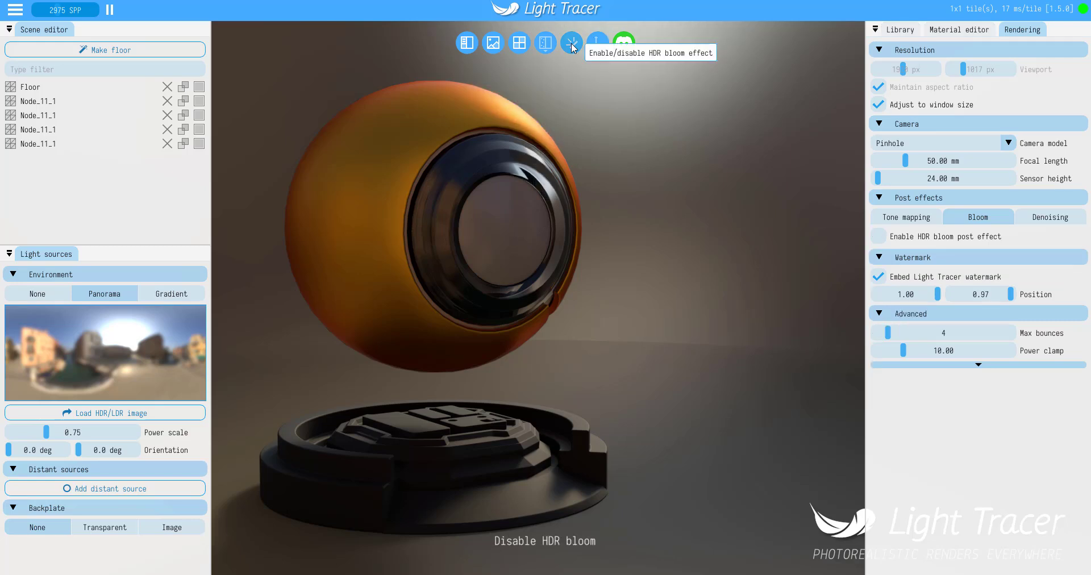
pyautogui.click(572, 46)
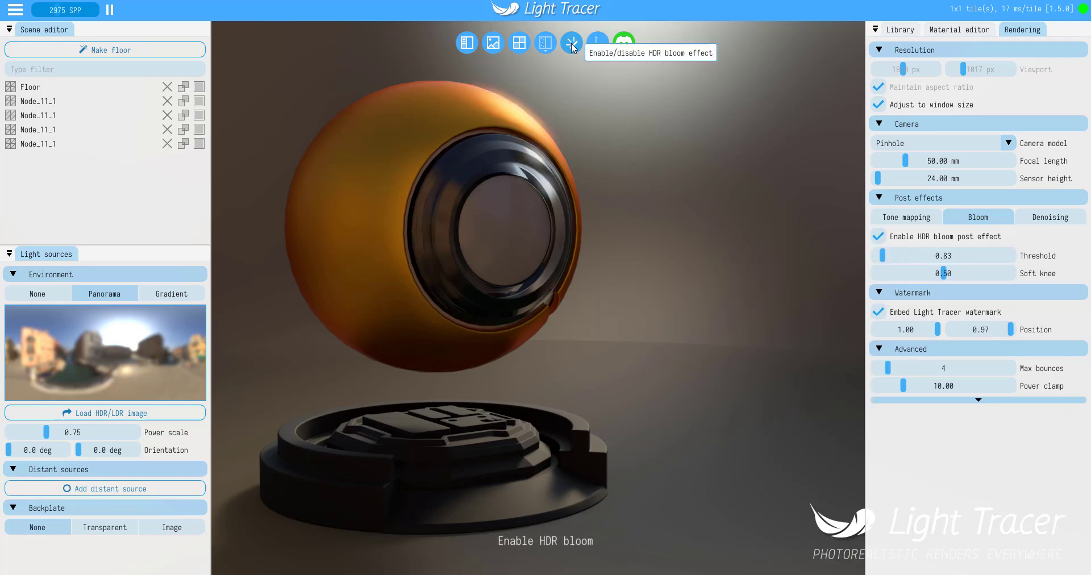
pyautogui.click(572, 46)
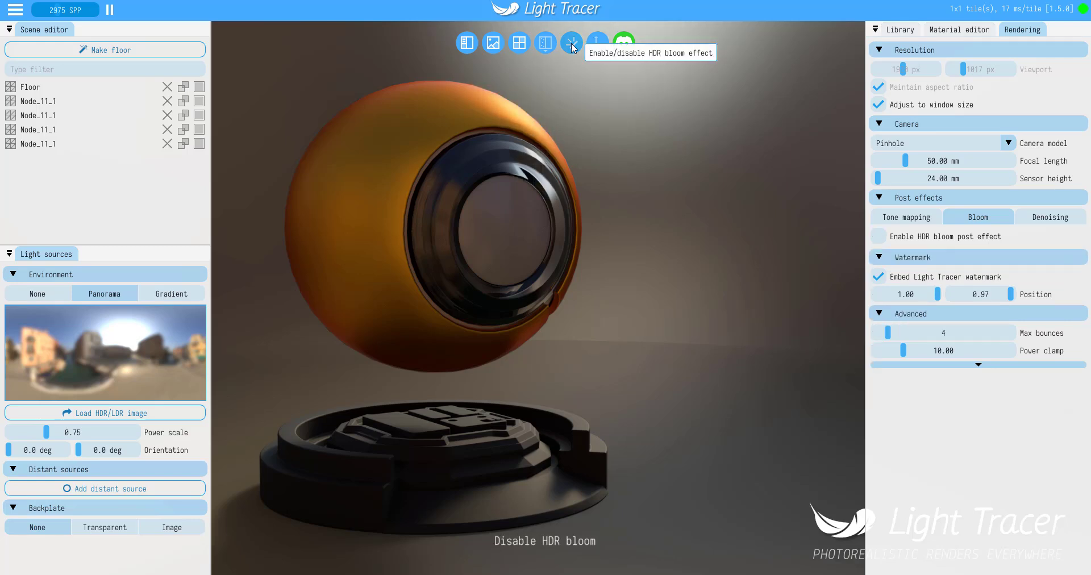
pyautogui.click(572, 47)
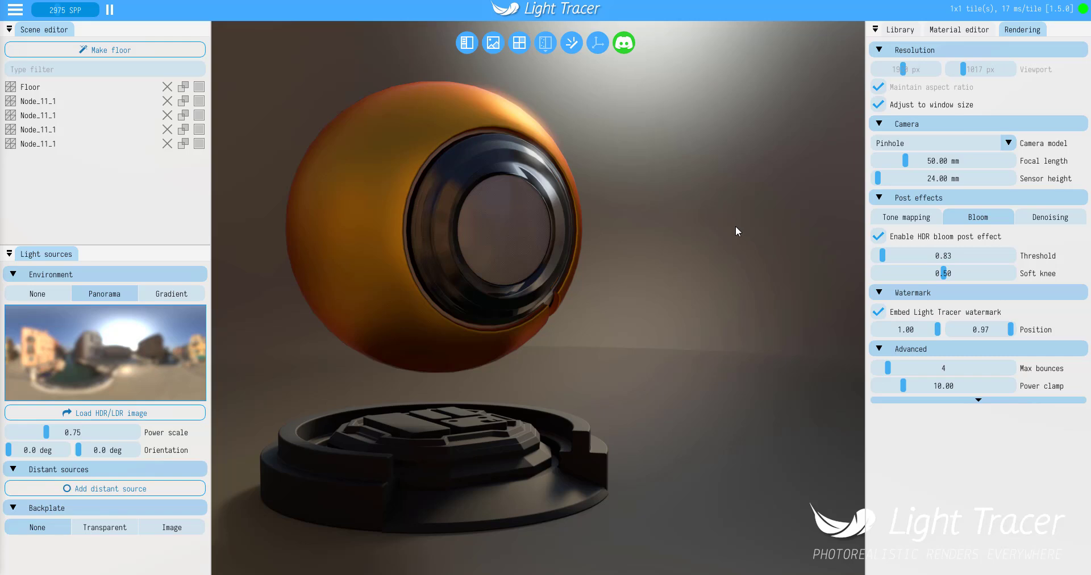
# - Move the front disc away from the sphere along its red axis and bring it back into the opening
pyautogui.click(523, 225)
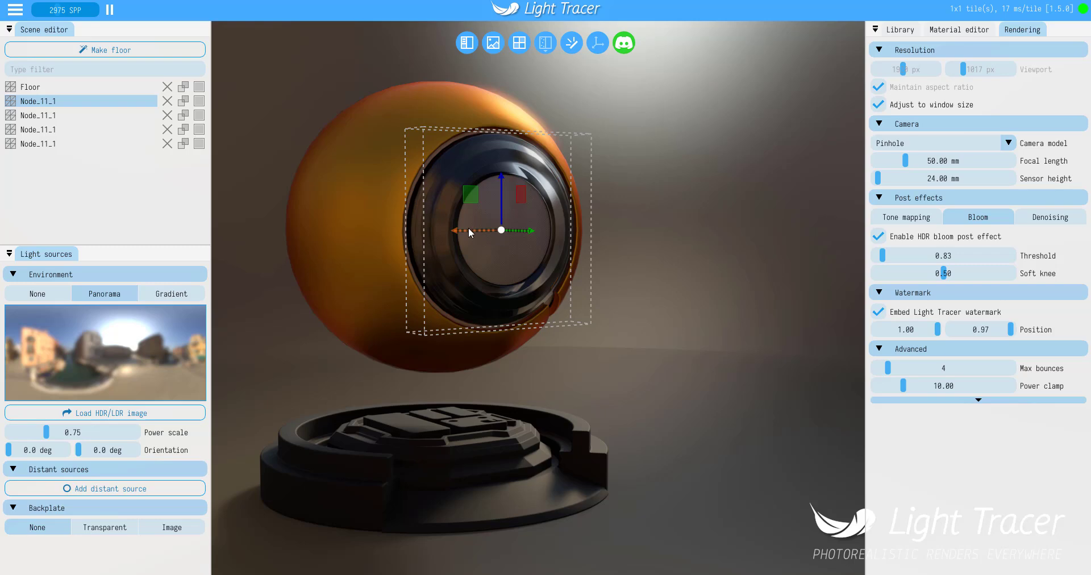
pyautogui.moveTo(469, 229); pyautogui.dragTo(672, 241)
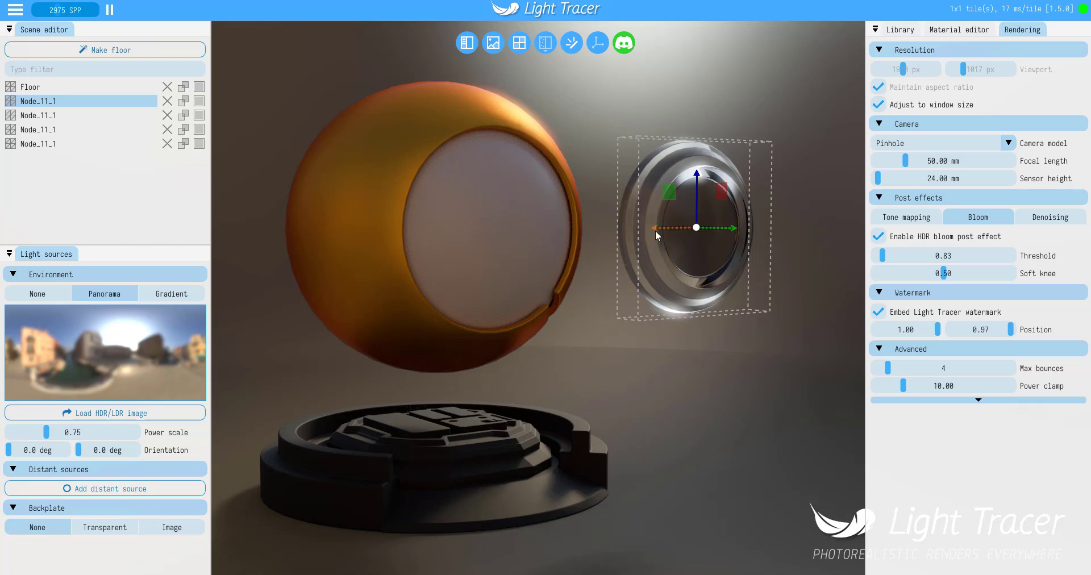
pyautogui.moveTo(670, 227); pyautogui.dragTo(469, 220)
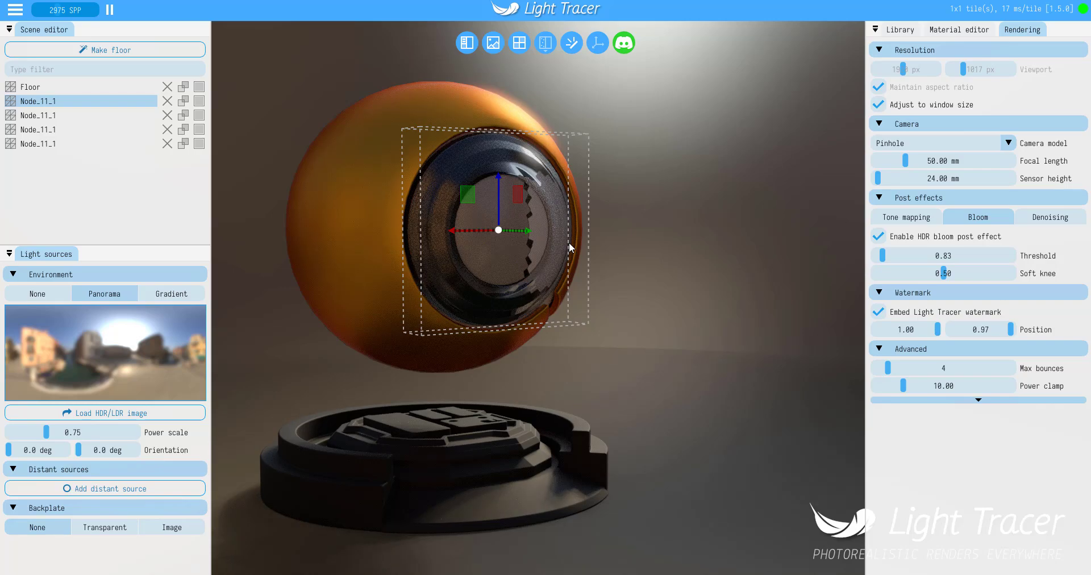
pyautogui.moveTo(569, 242); pyautogui.dragTo(720, 382)
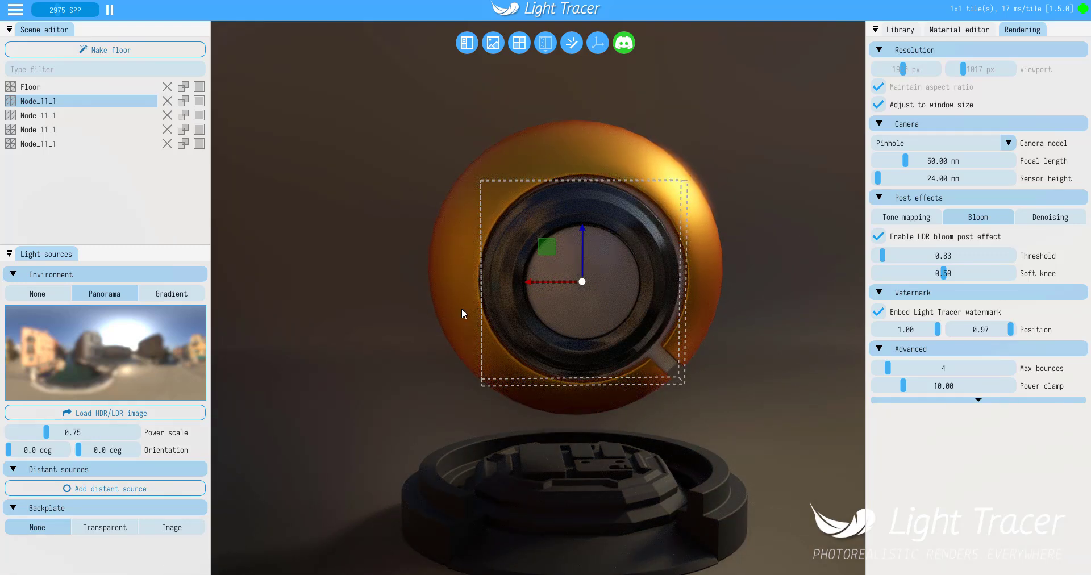
# - Revisit the material library and material editor, and set the rendering image denoiser to OptiX GPU Denoiser
pyautogui.click(899, 31)
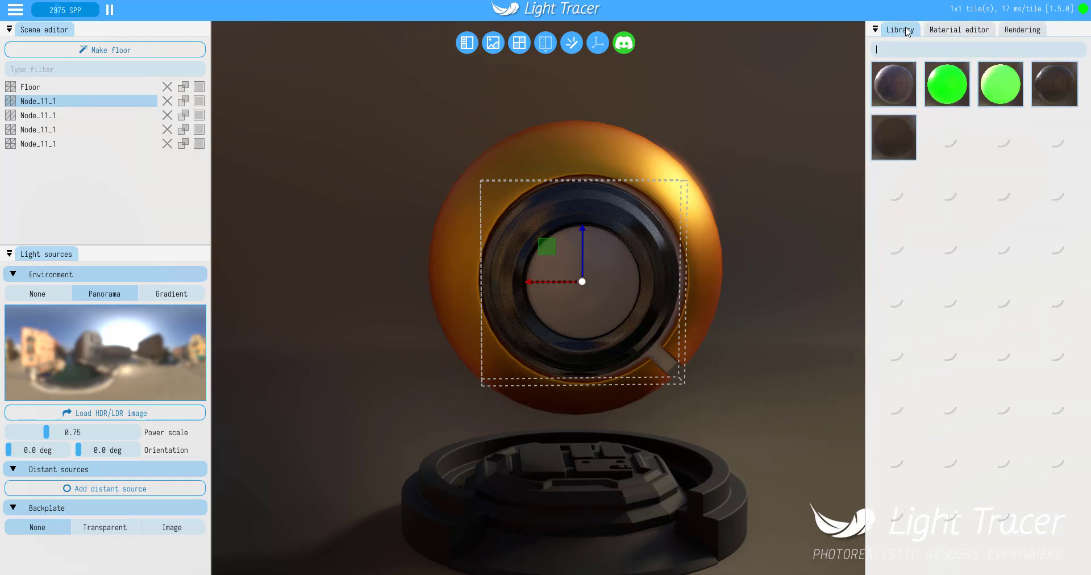
pyautogui.click(973, 31)
pyautogui.click(1015, 31)
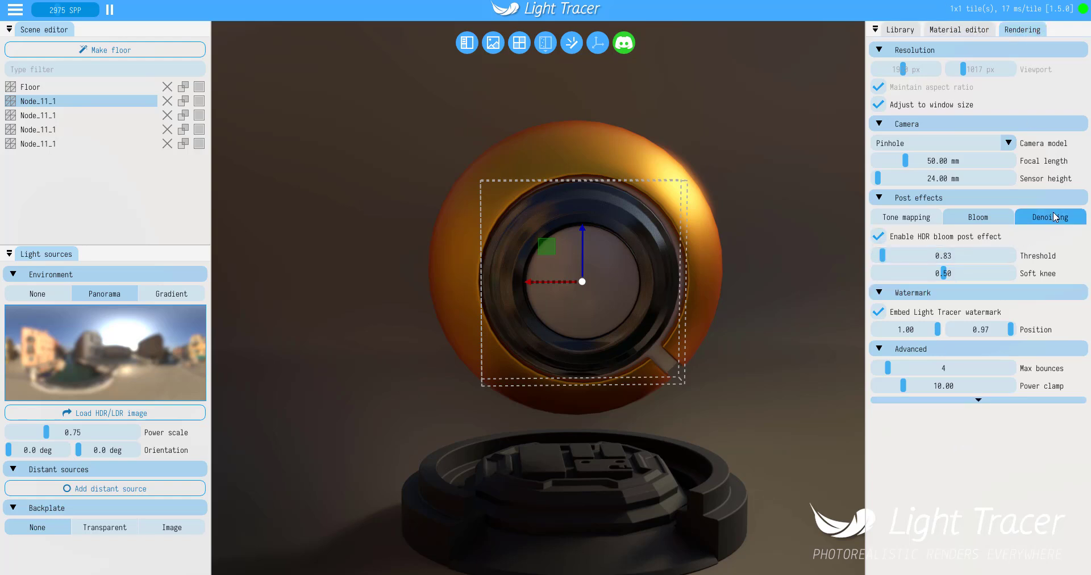
pyautogui.click(1026, 218)
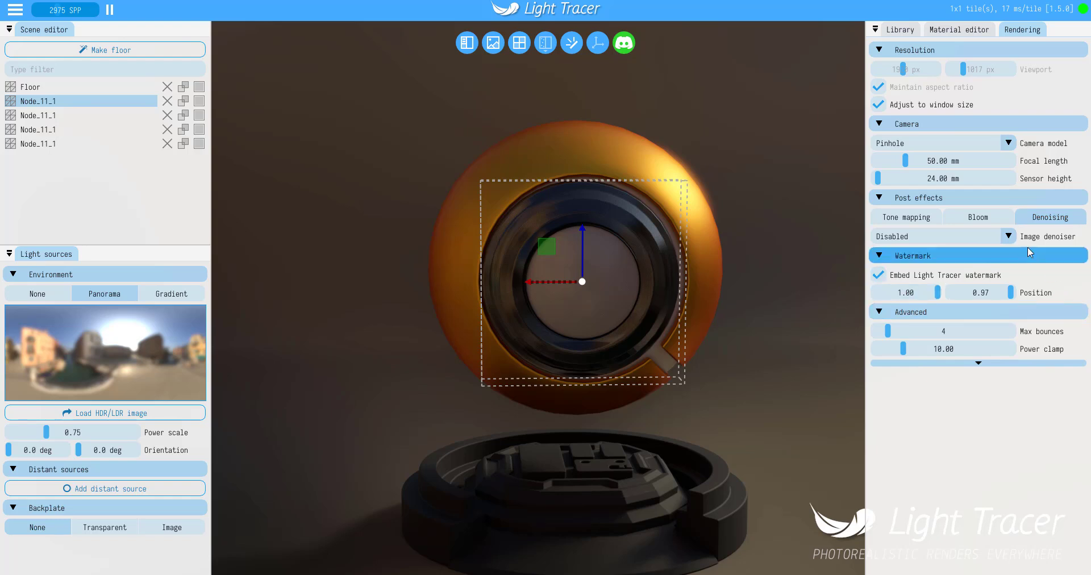
pyautogui.click(1010, 237)
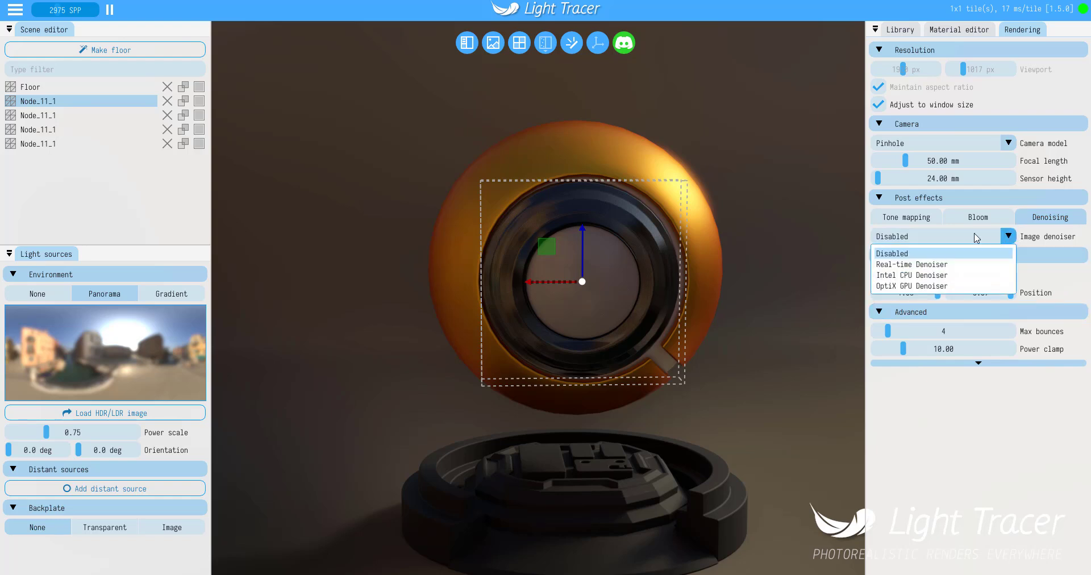
pyautogui.click(930, 286)
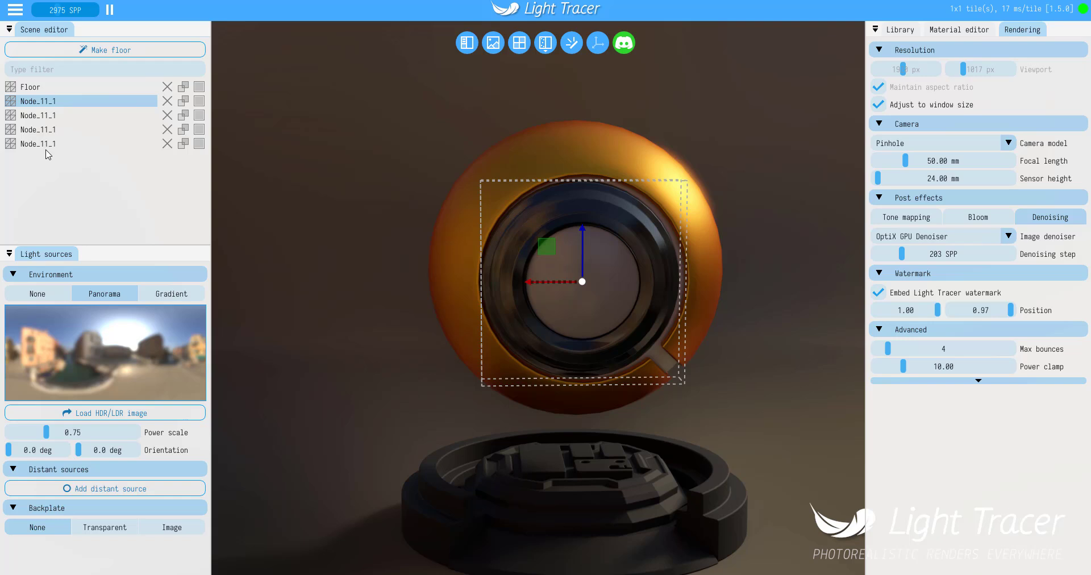
# - Turn off the embedded Light Tracer watermark and deselect the front disc
pyautogui.scroll(2, 478, 224)
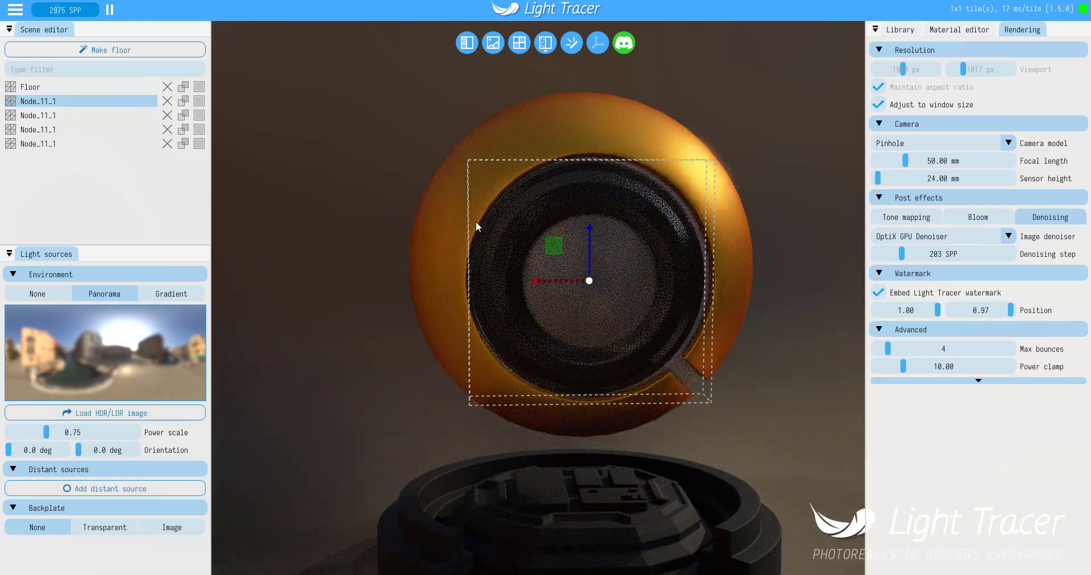
pyautogui.scroll(-2, 477, 224)
pyautogui.moveTo(596, 305); pyautogui.dragTo(668, 260, button='right')
pyautogui.moveTo(624, 326); pyautogui.dragTo(669, 373)
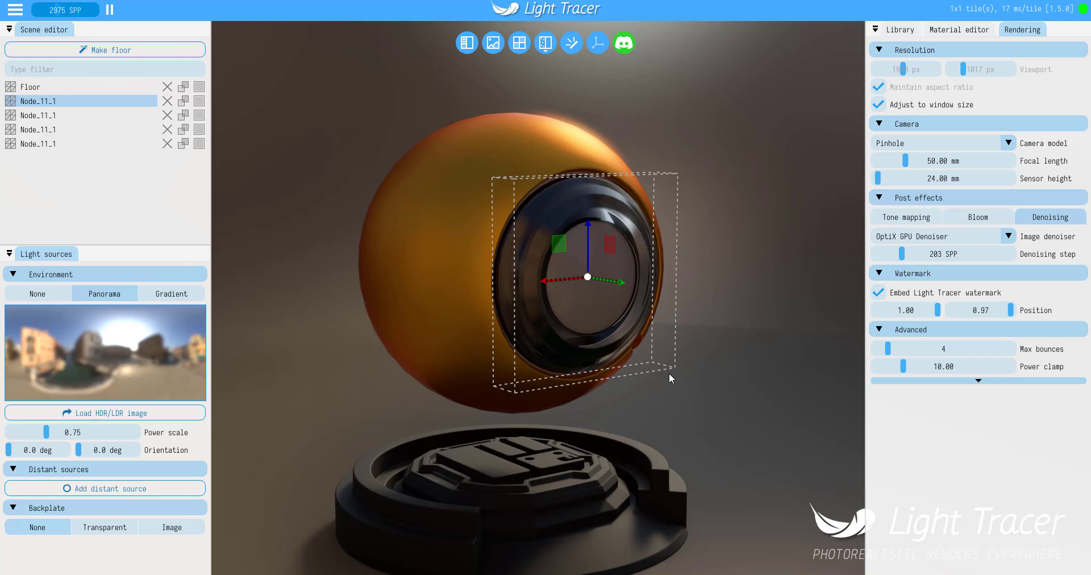
pyautogui.click(878, 292)
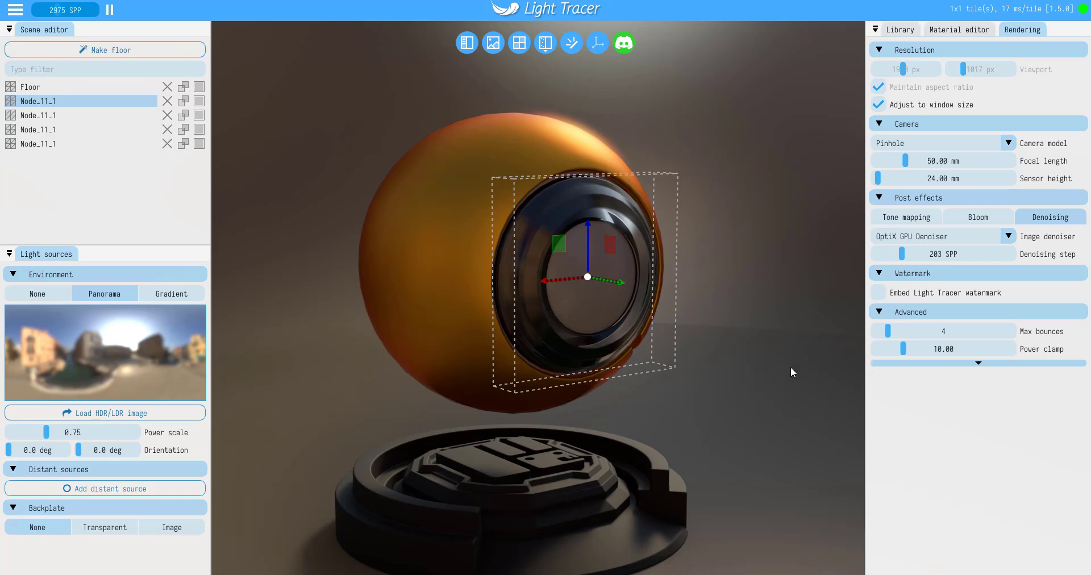
pyautogui.moveTo(792, 368); pyautogui.dragTo(393, 357)
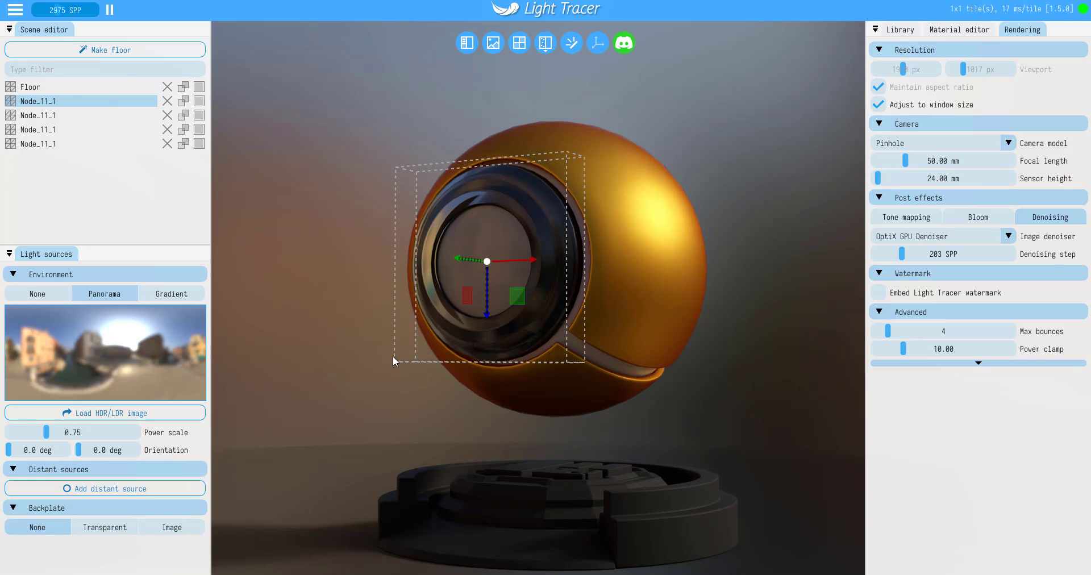
pyautogui.click(734, 151)
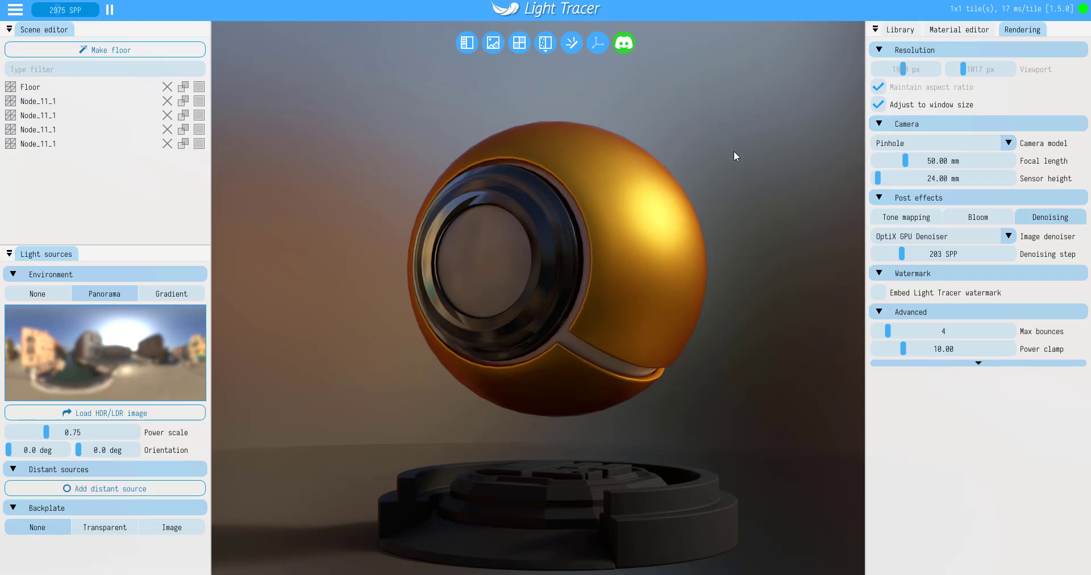